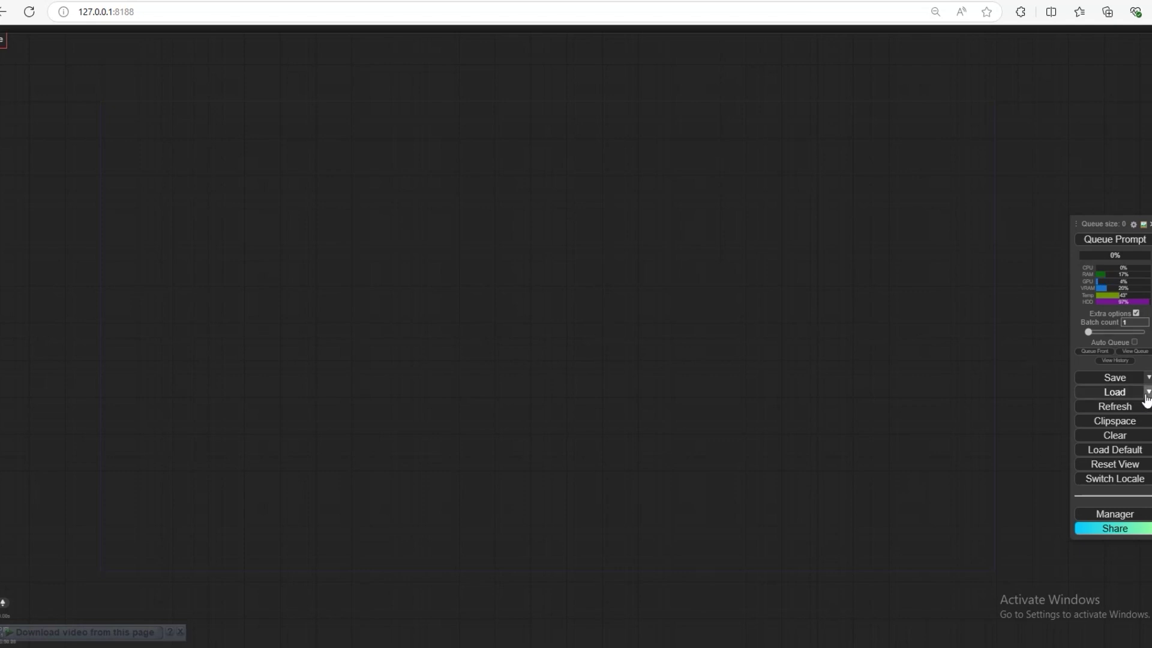
# Load the face animation workflow from its saved file and look over its node groups.
pyautogui.click(1103, 391)
pyautogui.doubleClick(132, 114)
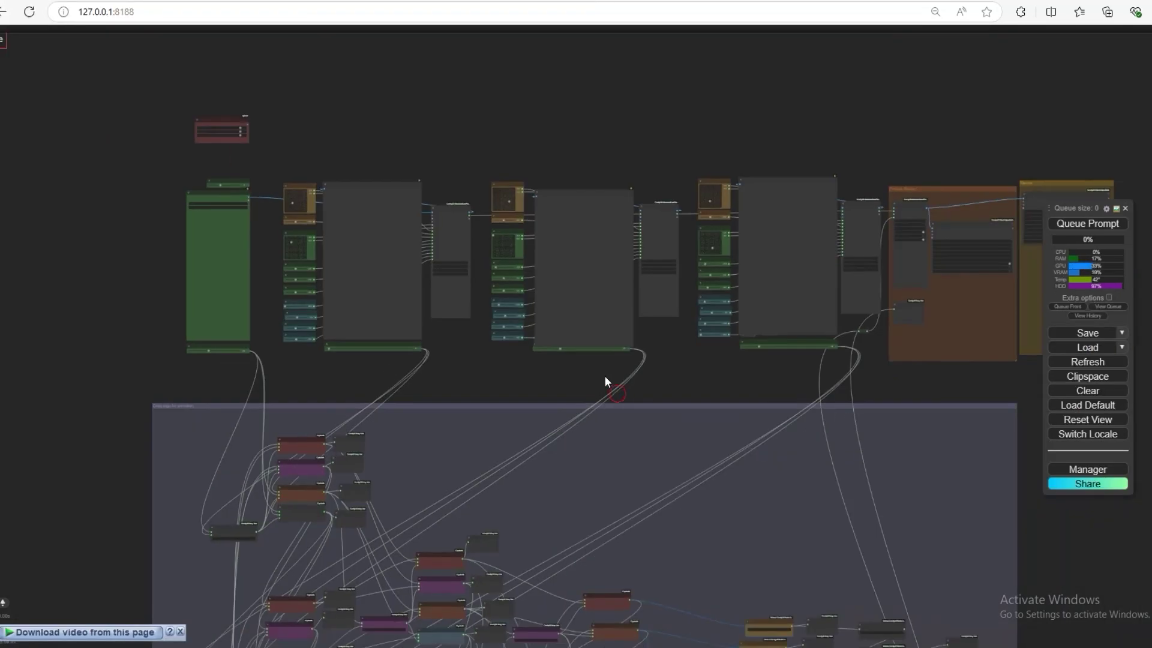
pyautogui.moveTo(604, 376); pyautogui.dragTo(536, 309)
pyautogui.scroll(-1, 535, 310)
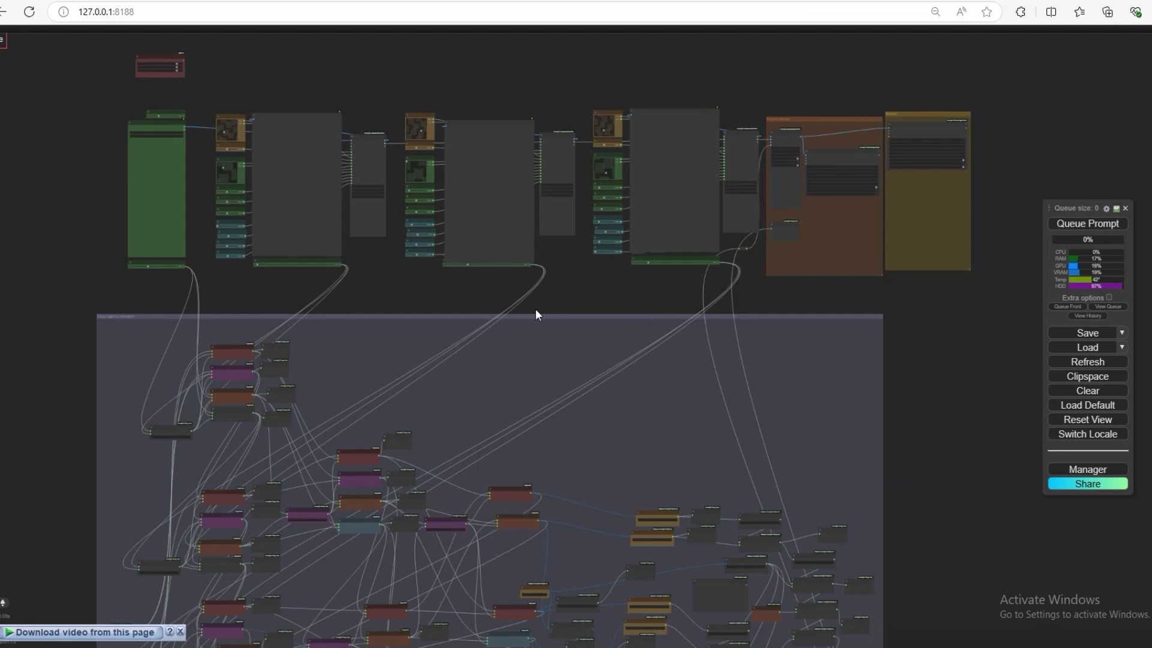
pyautogui.scroll(3, 535, 309)
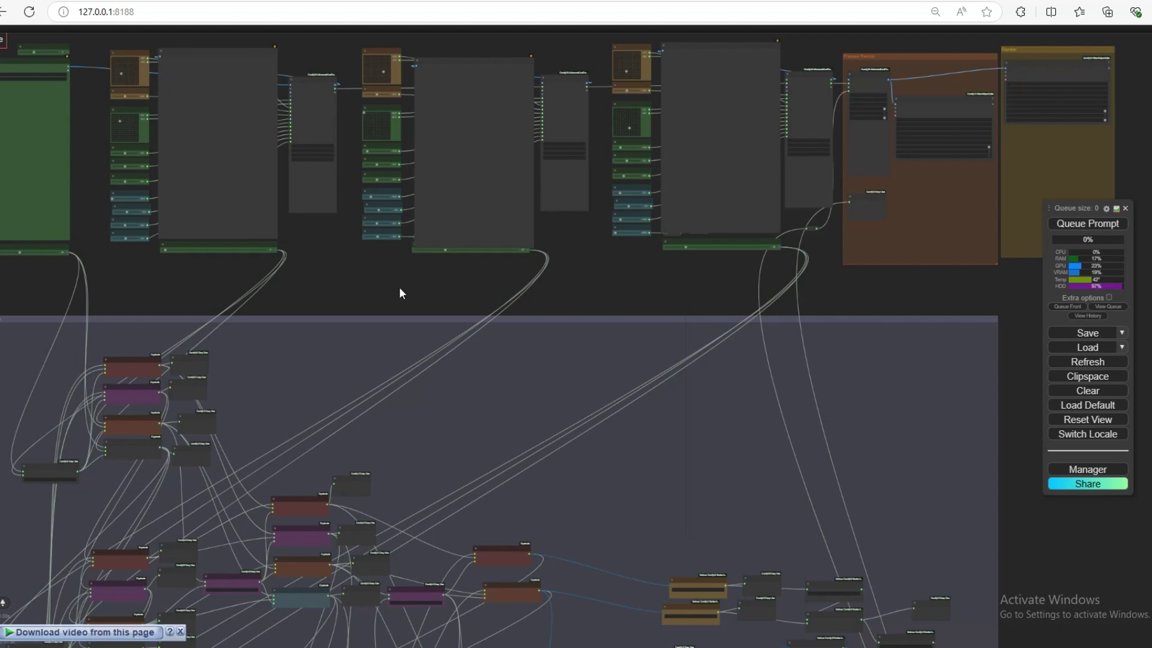
# In the "Turn of when testing" node, disable Preview Render and Crazy logic for animation, leaving Render enabled.
pyautogui.moveTo(399, 292); pyautogui.dragTo(505, 404)
pyautogui.scroll(6, 462, 218)
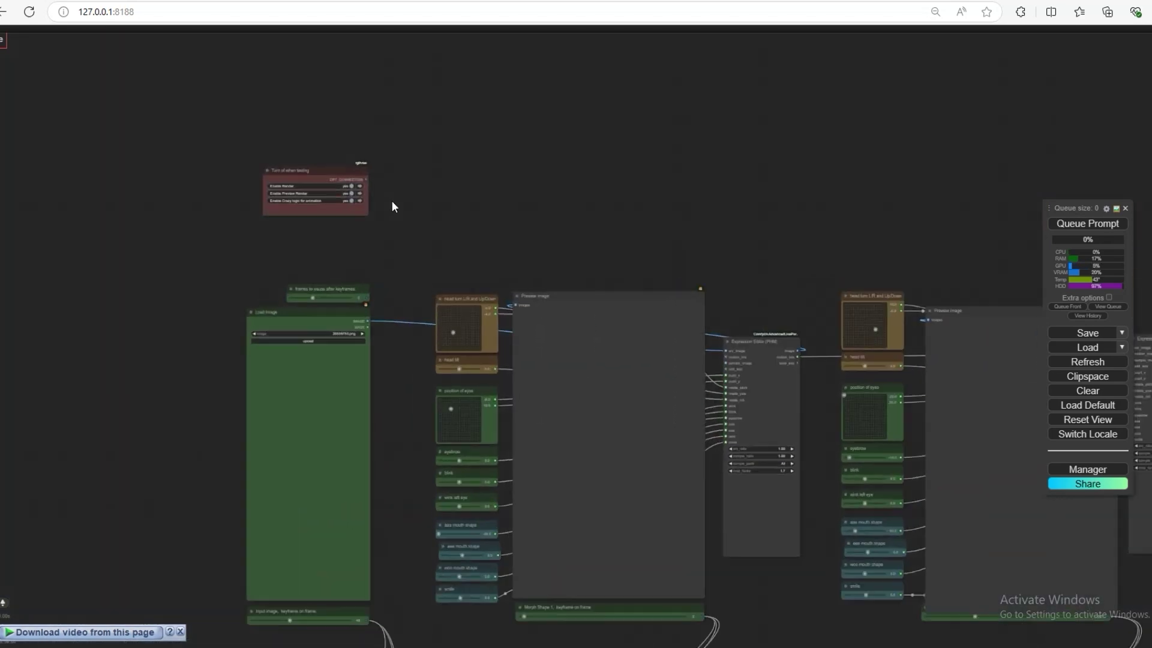
pyautogui.scroll(8, 391, 200)
pyautogui.moveTo(425, 221); pyautogui.dragTo(714, 334)
pyautogui.scroll(4, 625, 294)
pyautogui.scroll(5, 671, 321)
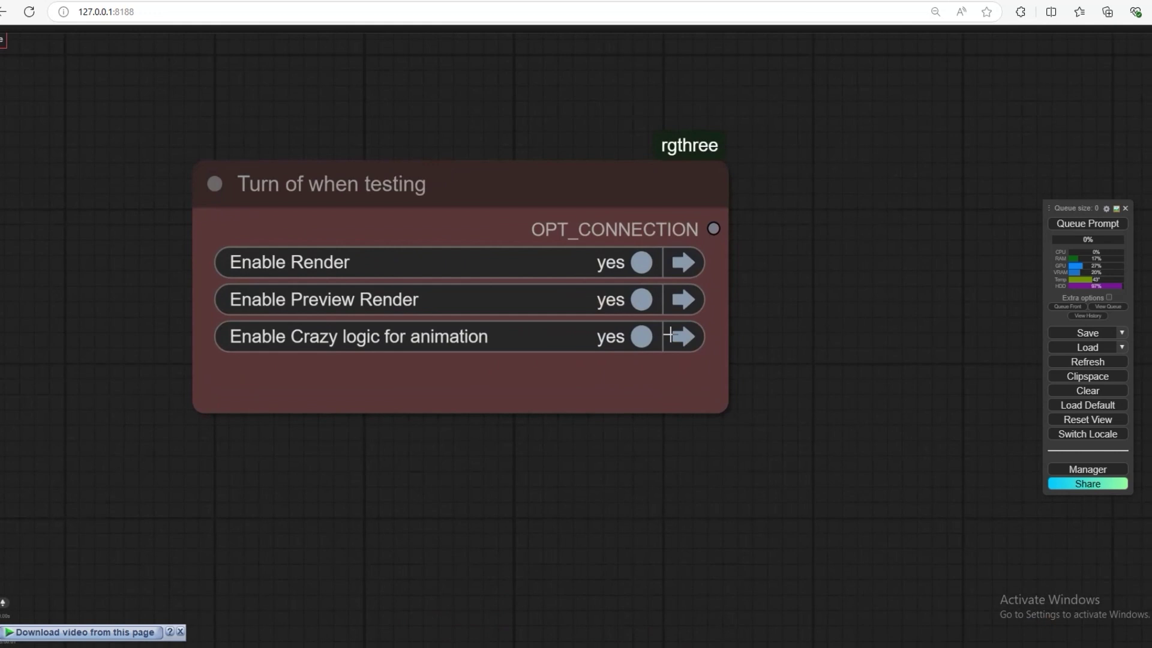
pyautogui.click(614, 302)
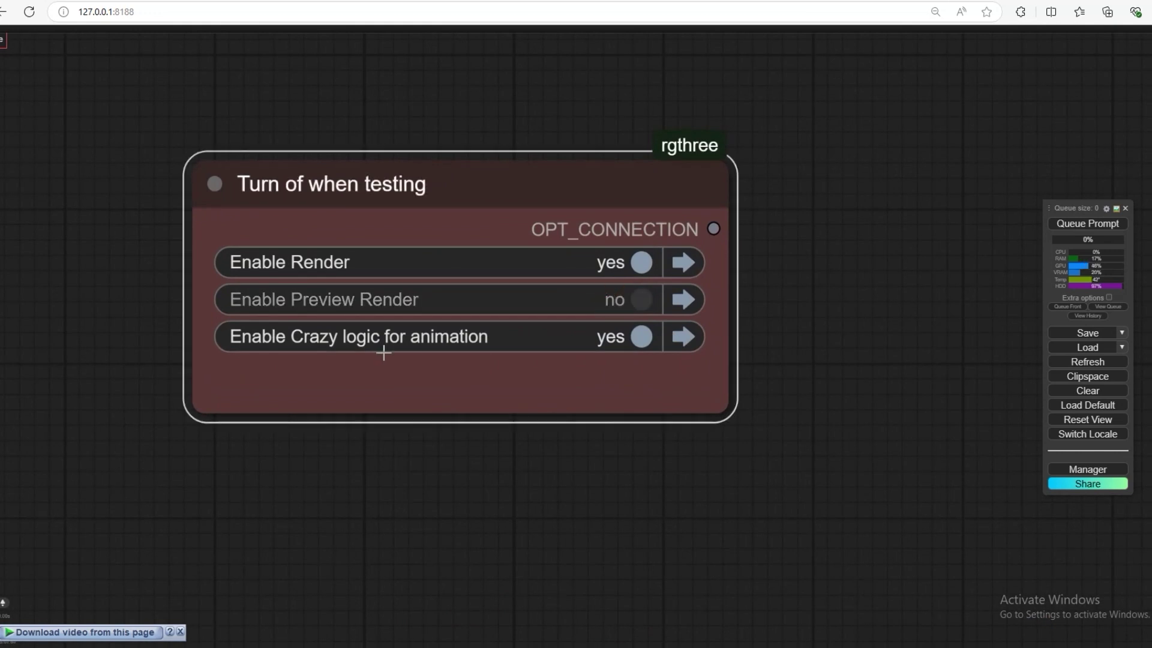
pyautogui.click(624, 339)
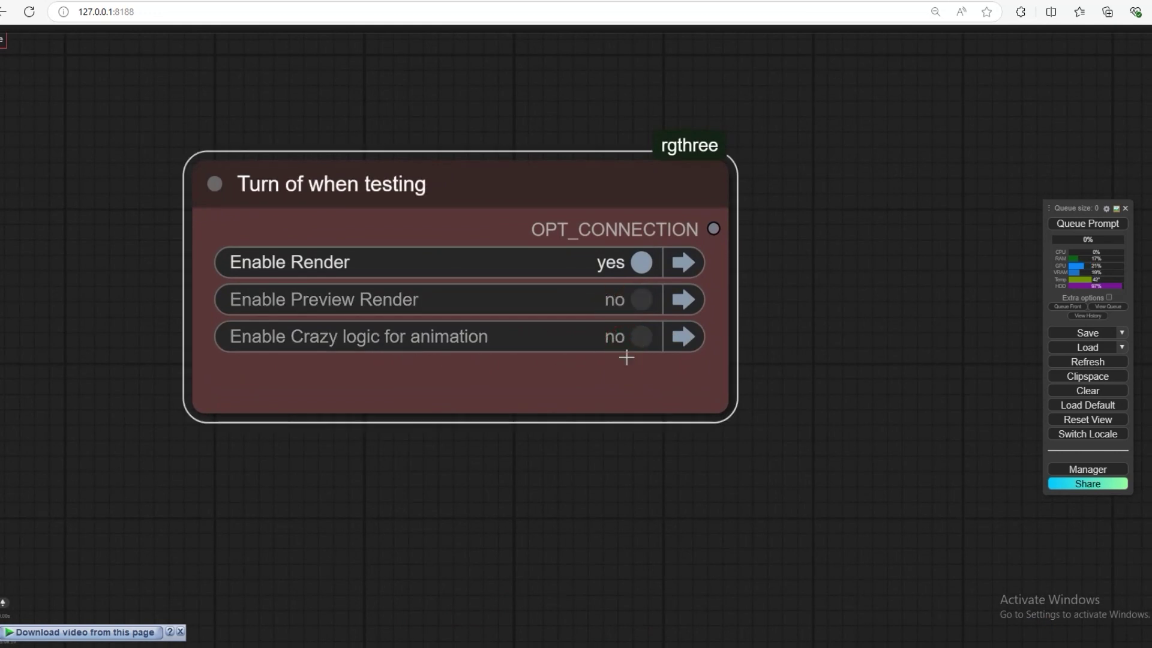
# Show the extra queue options and turn on Auto Queue for the workflow.
pyautogui.scroll(-3, 673, 438)
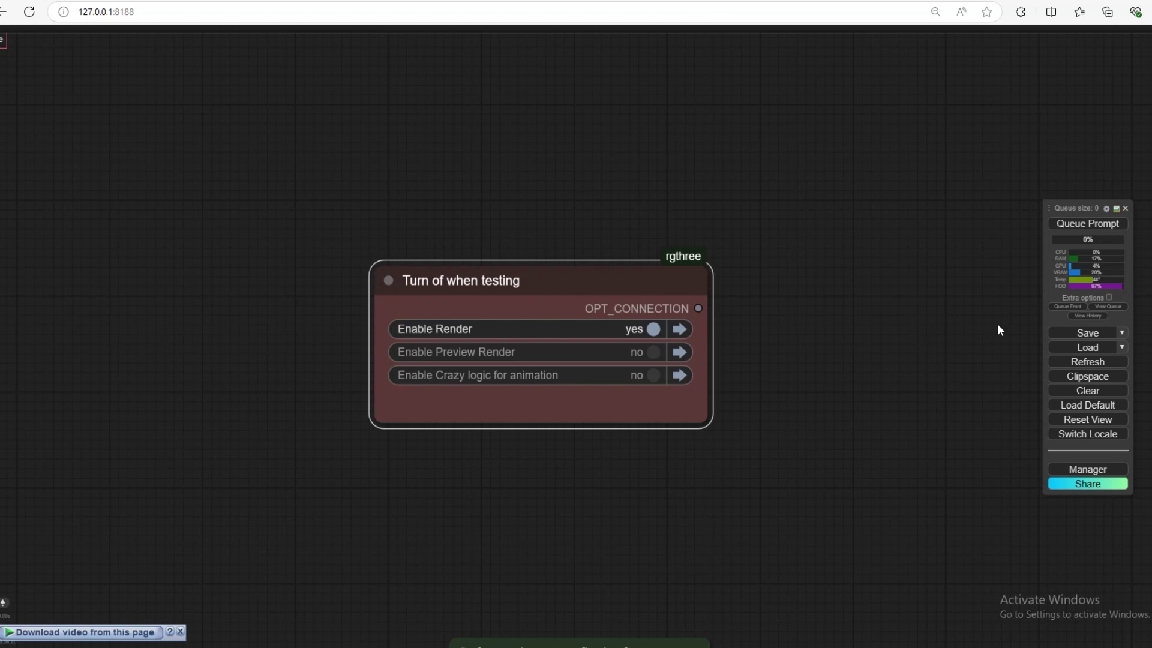
pyautogui.click(1109, 297)
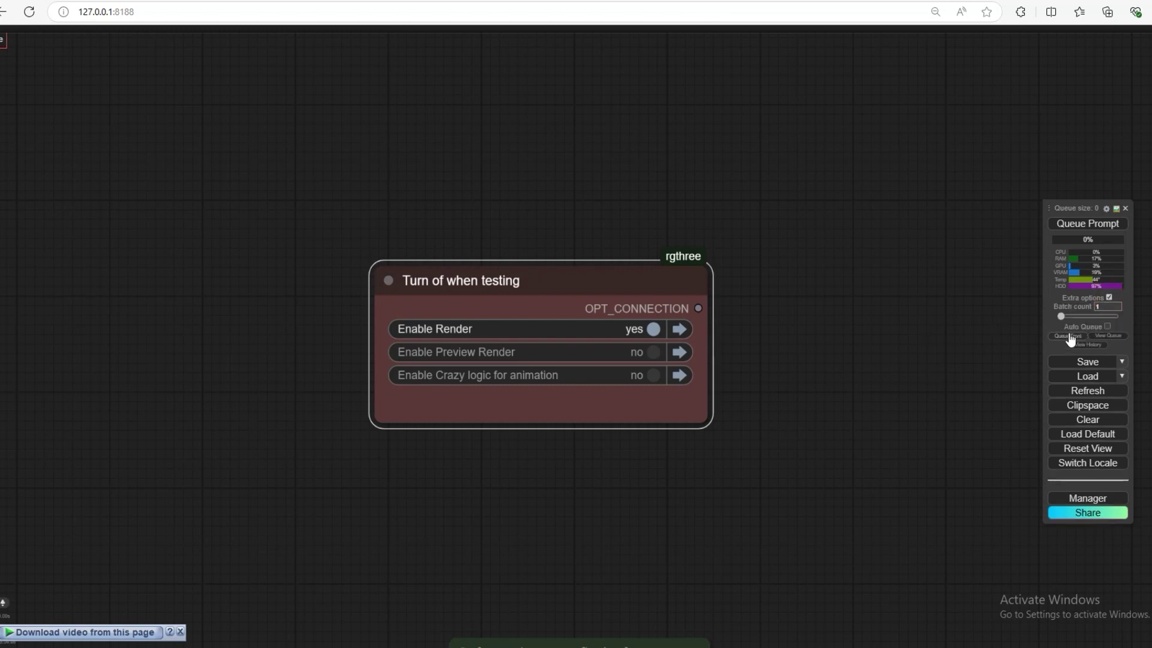
pyautogui.click(1107, 327)
# Examine the bypassed nodes and their connections in the "Crazy logic for animation" group.
pyautogui.scroll(-3, 928, 358)
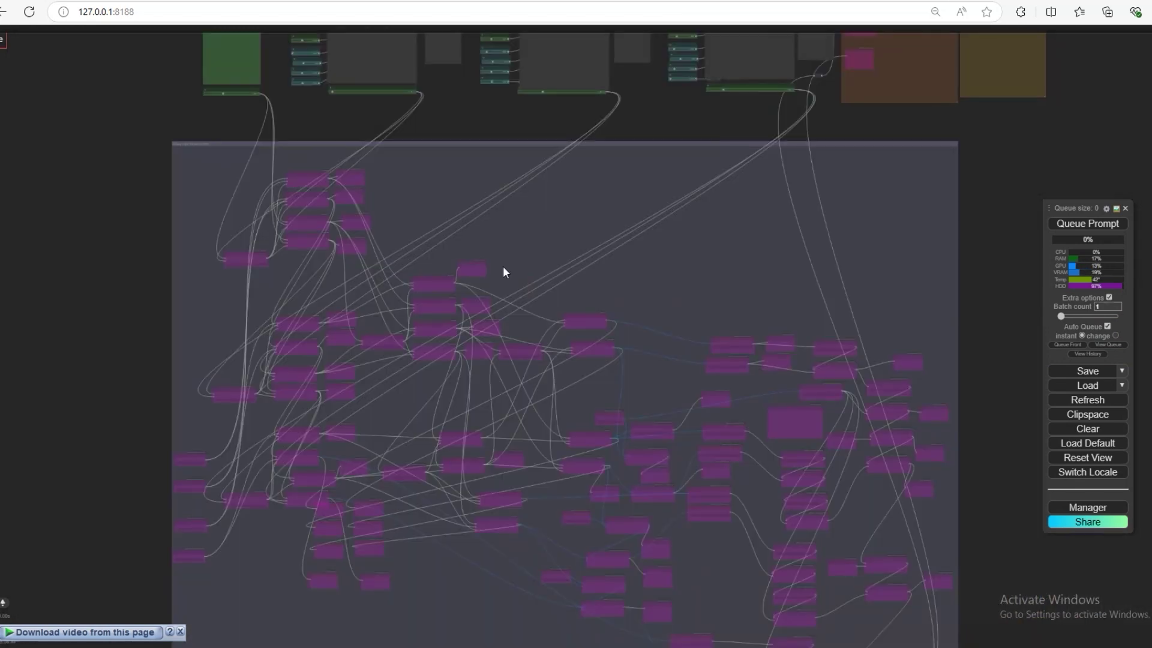
pyautogui.scroll(-3, 503, 265)
pyautogui.scroll(1, 294, 145)
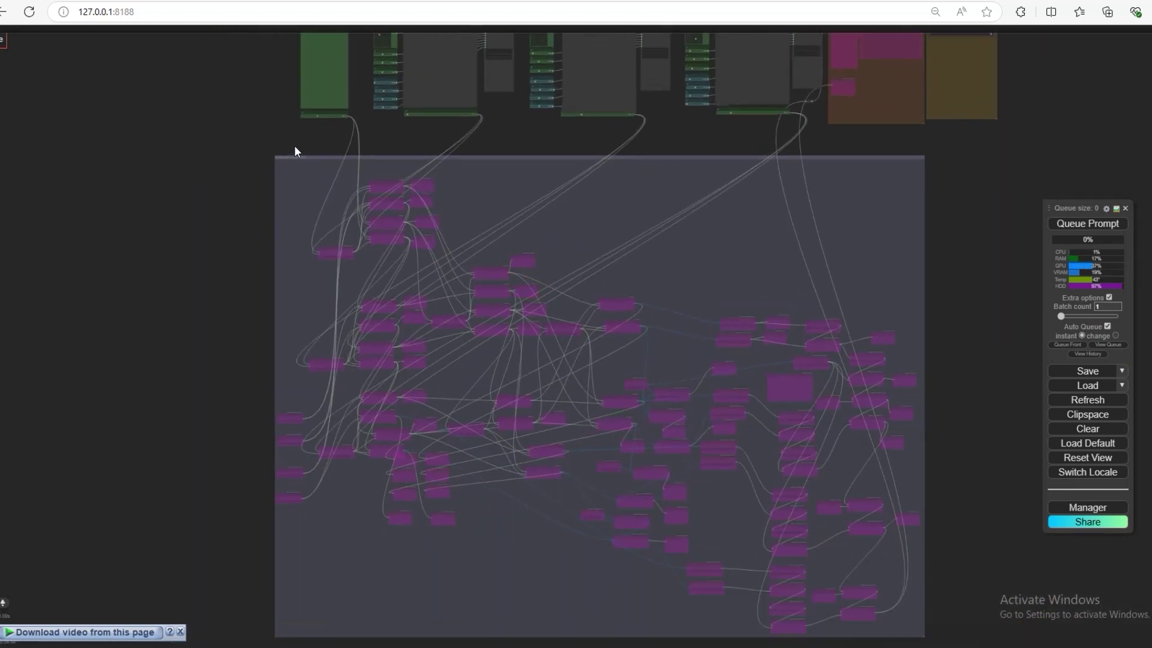
pyautogui.scroll(3, 272, 160)
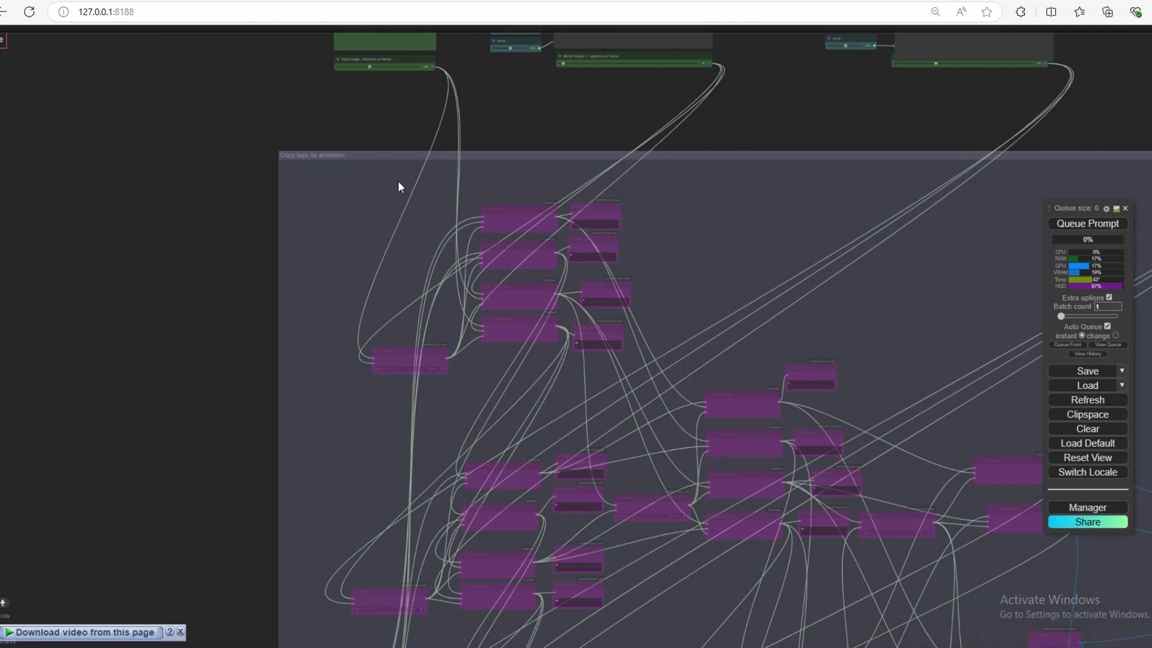
pyautogui.scroll(-5, 336, 222)
pyautogui.moveTo(161, 234); pyautogui.dragTo(139, 192)
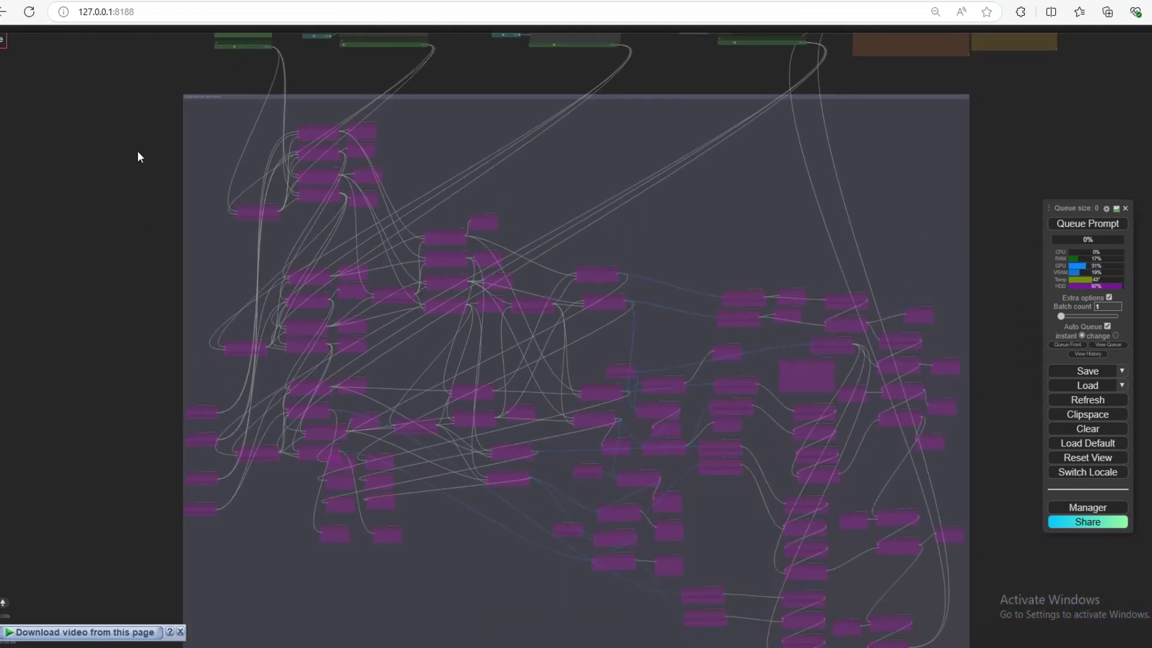
pyautogui.scroll(-2, 699, 442)
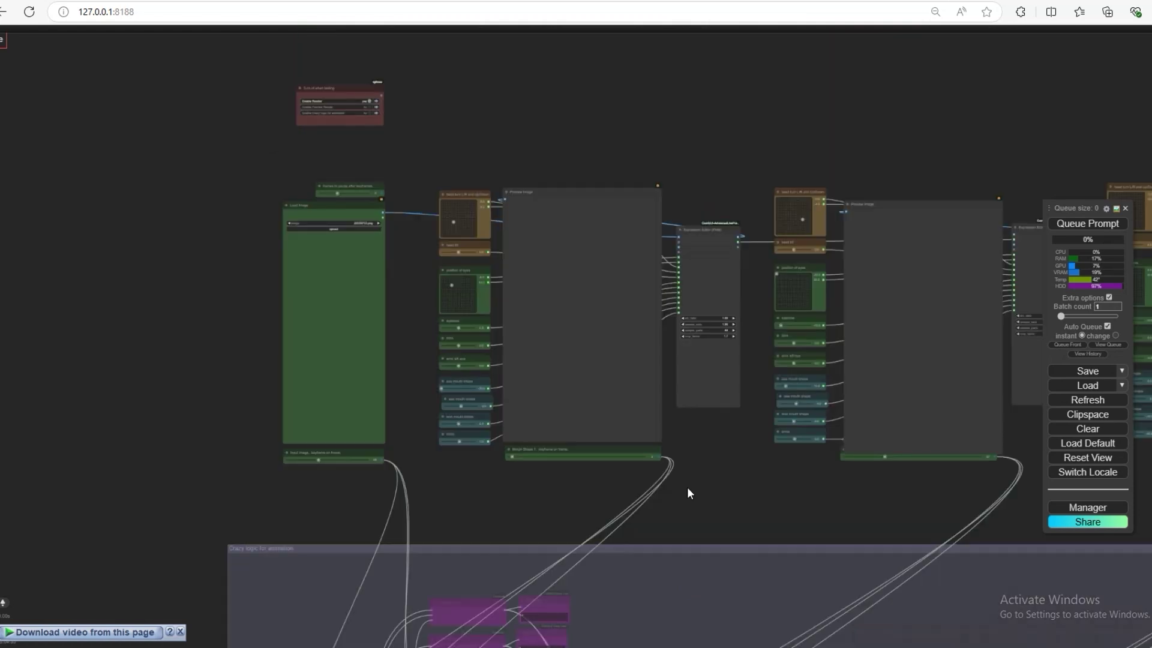
# Upload the portrait ComfyUI_temp_tdxtq_00005_.png from the Desktop into the Load Image node.
pyautogui.click(336, 229)
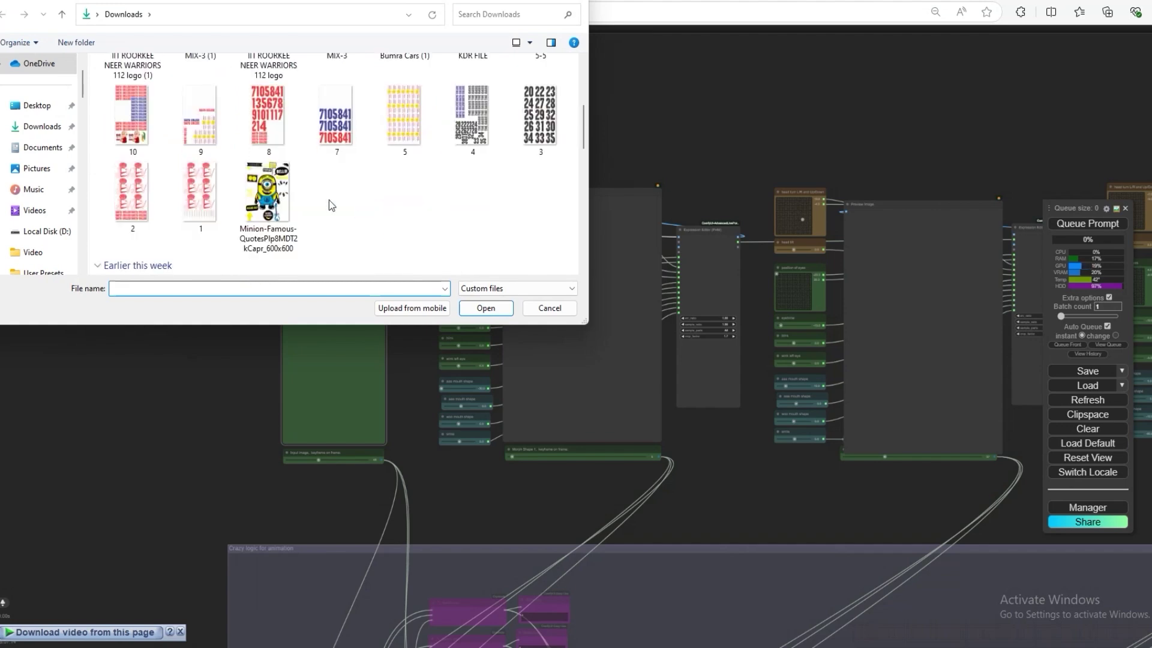
pyautogui.click(37, 105)
pyautogui.scroll(-8, 405, 189)
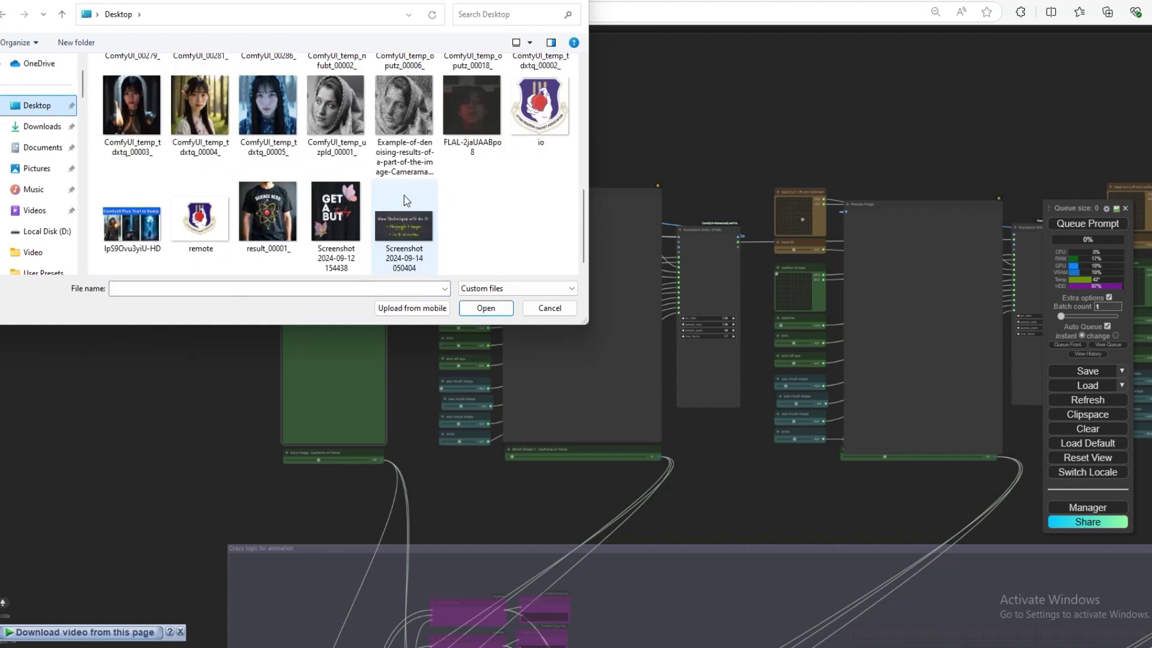
pyautogui.doubleClick(264, 120)
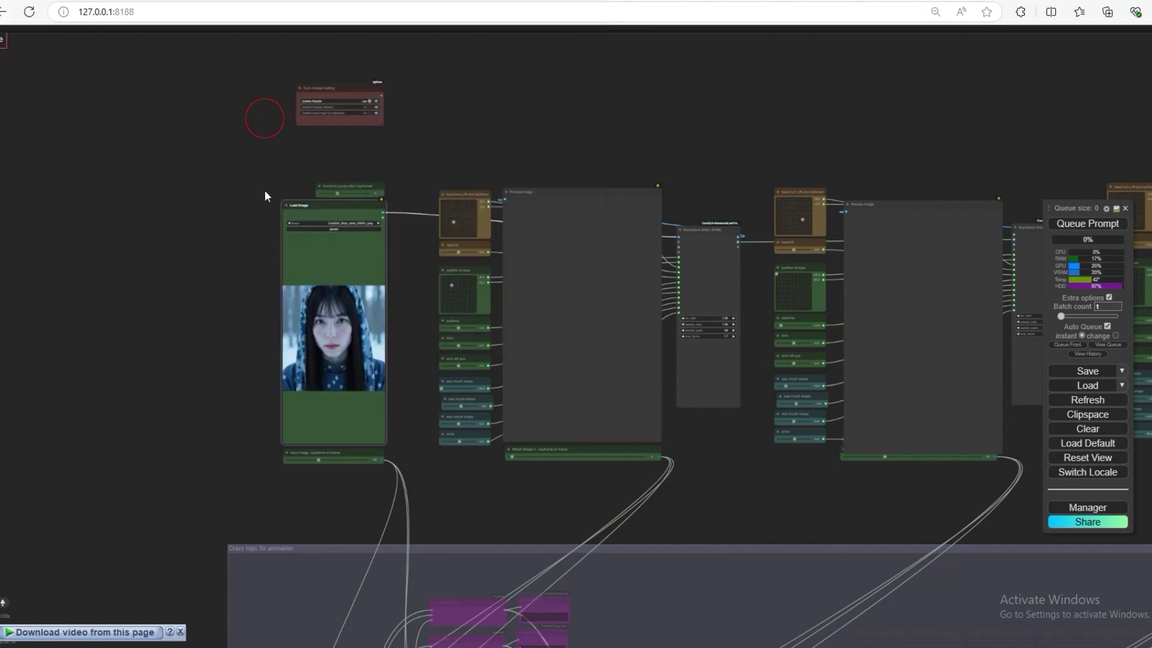
# Examine the Morph Shape 1 controls for head, eyes and mouth, its Expression Editor and its keyframe setting.
pyautogui.scroll(1, 254, 354)
pyautogui.scroll(4, 254, 354)
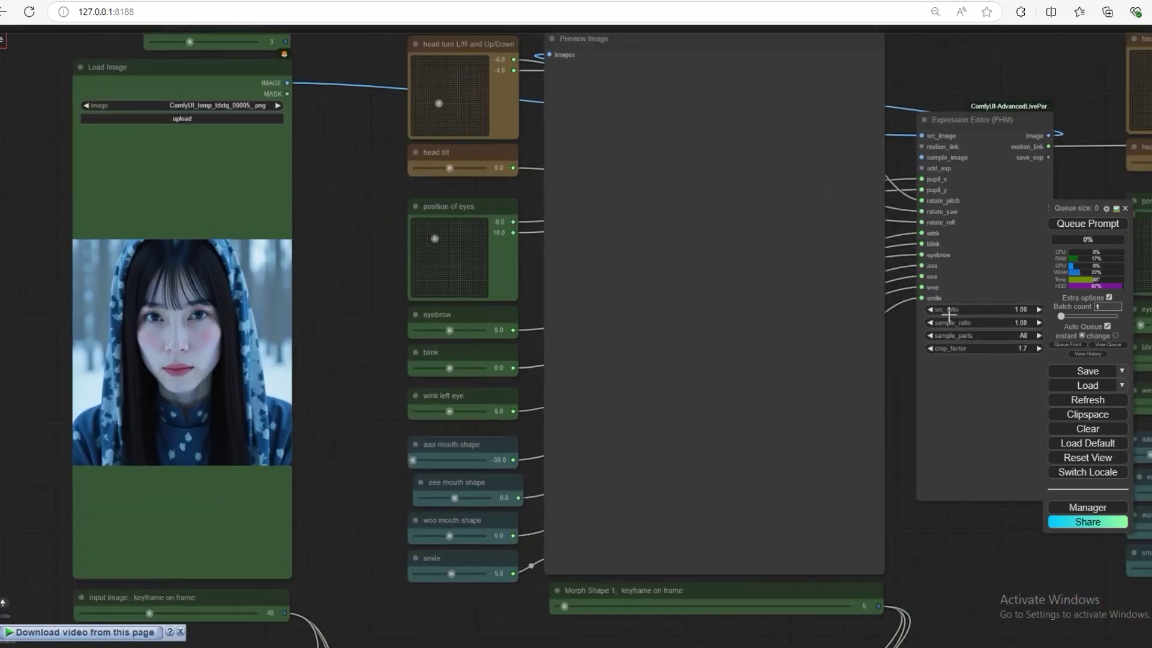
pyautogui.scroll(5, 949, 313)
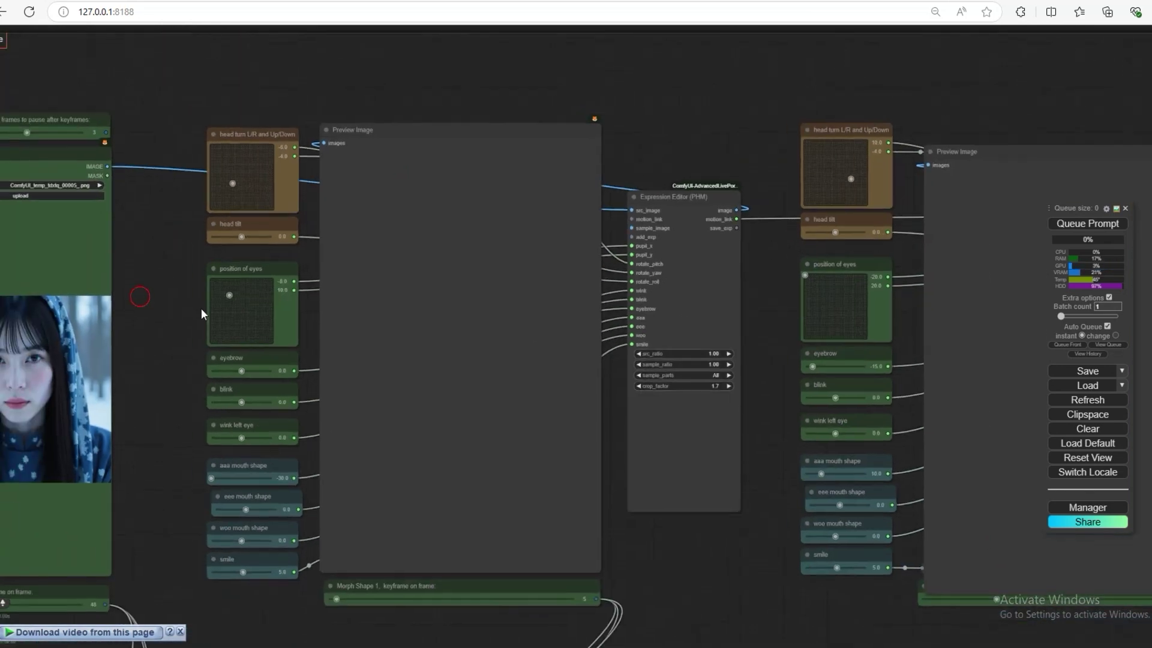
pyautogui.moveTo(200, 308); pyautogui.dragTo(333, 348)
pyautogui.scroll(5, 333, 347)
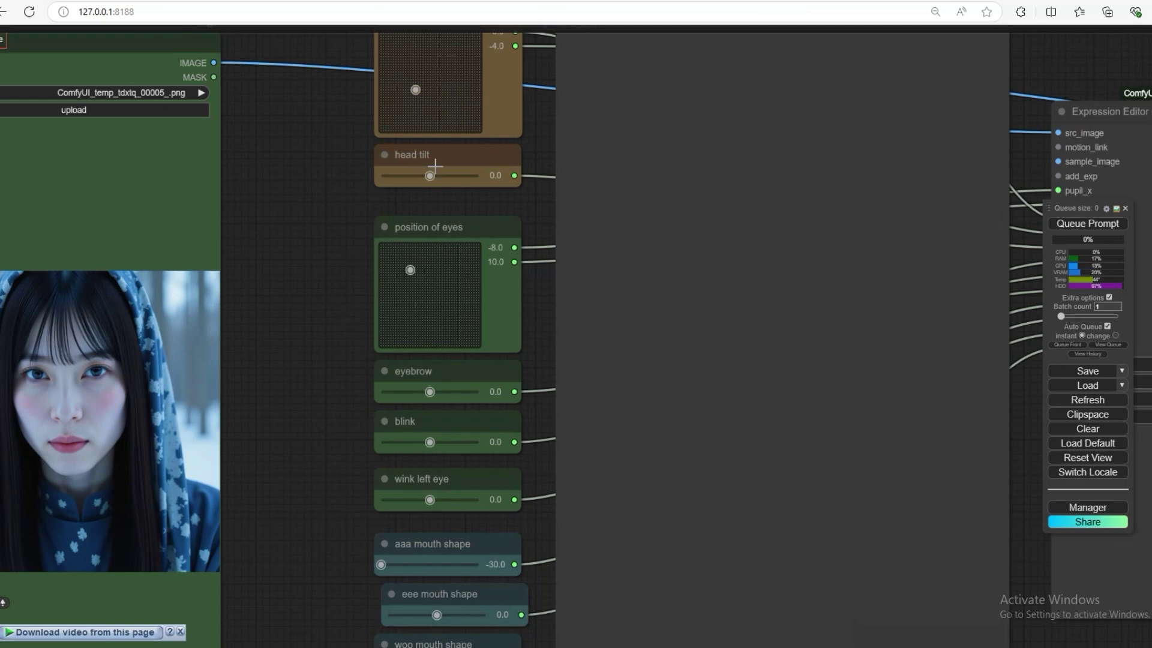
pyautogui.scroll(-4, 329, 267)
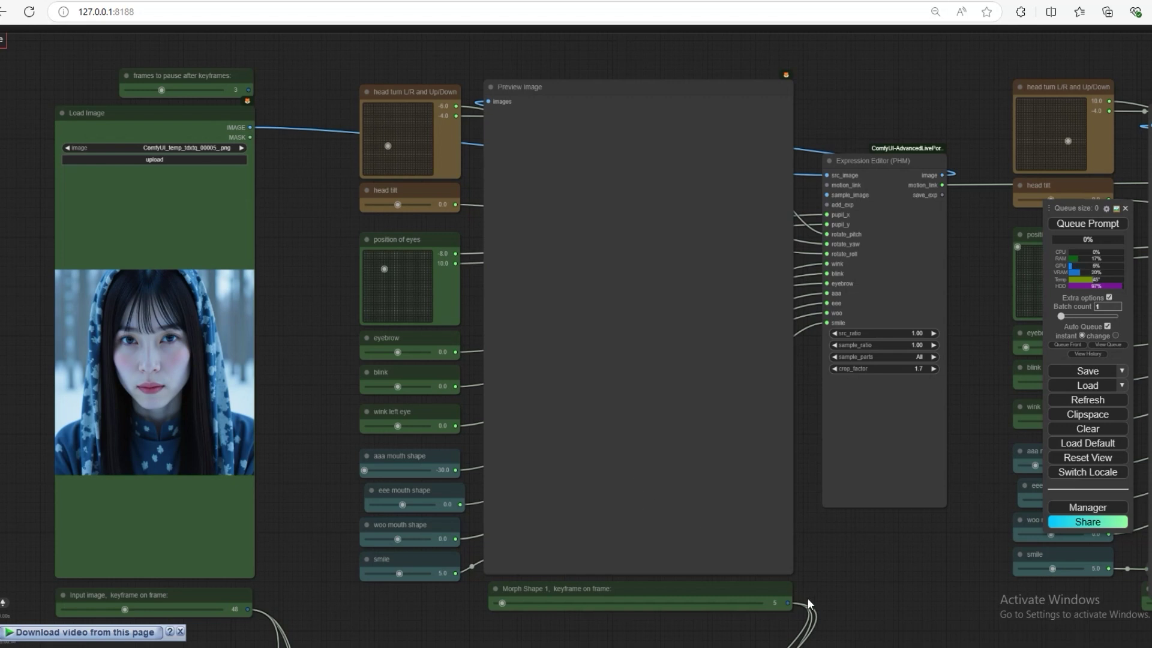
pyautogui.moveTo(305, 499); pyautogui.dragTo(398, 537)
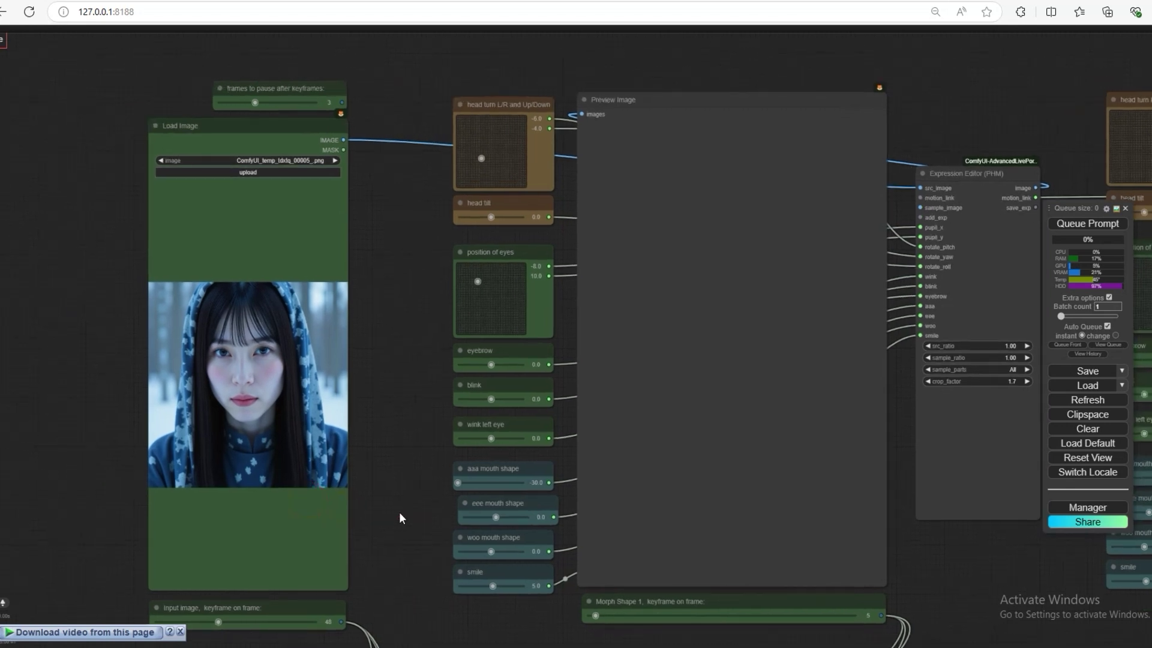
pyautogui.scroll(2, 428, 457)
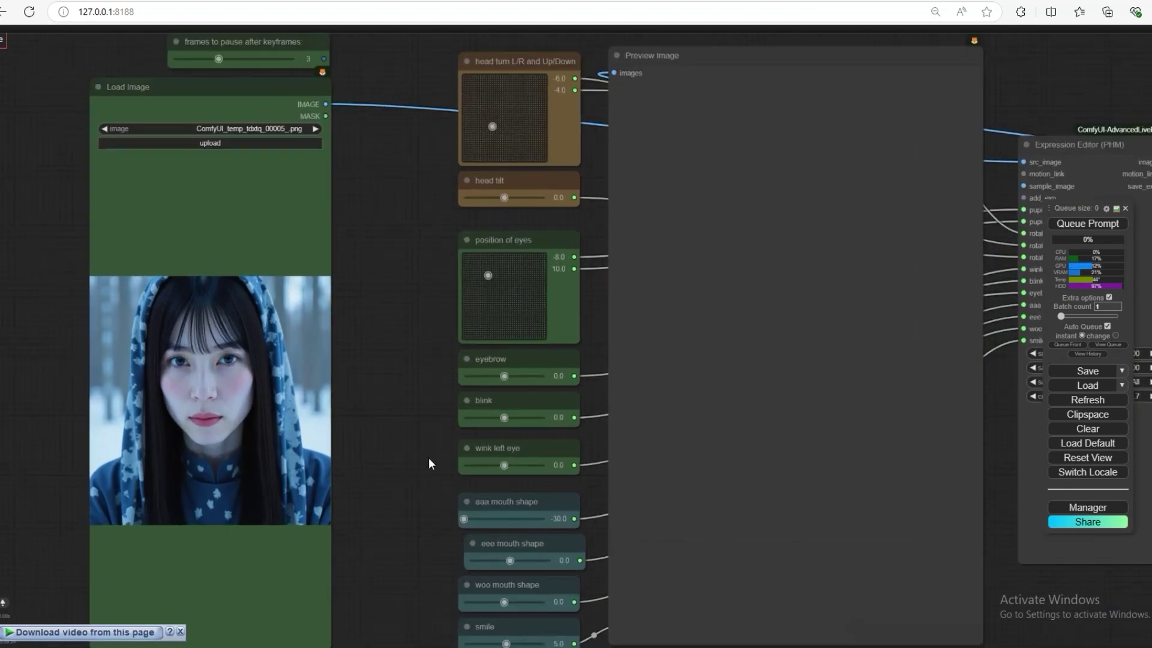
pyautogui.scroll(-1, 428, 457)
# Make Auto Queue run on change and set Morph Shape 1's position of eyes to -3, 0.
pyautogui.moveTo(487, 294); pyautogui.dragTo(485, 301)
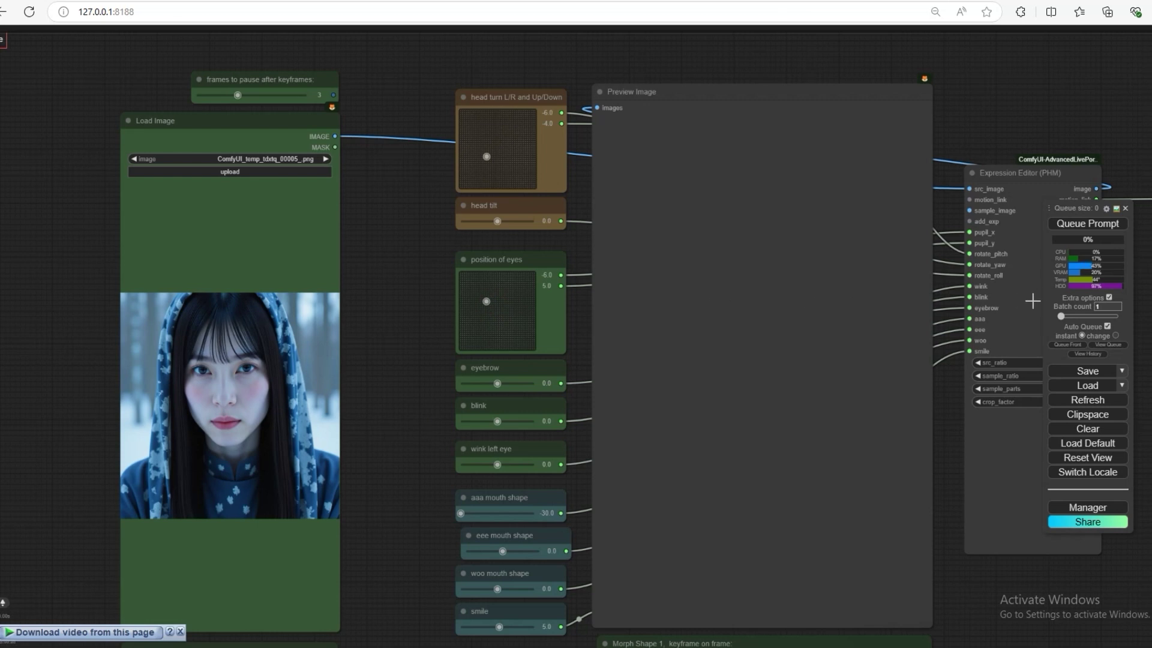
pyautogui.click(1106, 326)
pyautogui.click(1107, 327)
pyautogui.moveTo(487, 301)
pyautogui.mouseDown()
pyautogui.moveTo(518, 296)
pyautogui.moveTo(492, 311)
pyautogui.mouseUp()
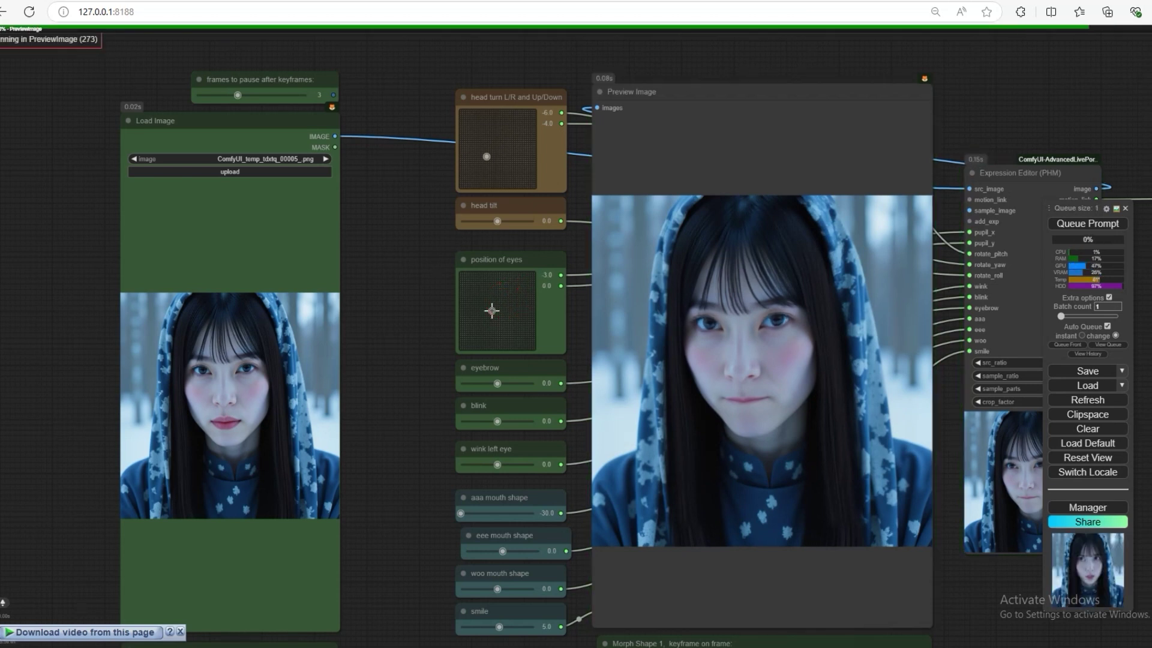
# Set Morph Shape 1's smile to 30 and check the resulting expression in the preview.
pyautogui.moveTo(428, 375); pyautogui.dragTo(441, 297)
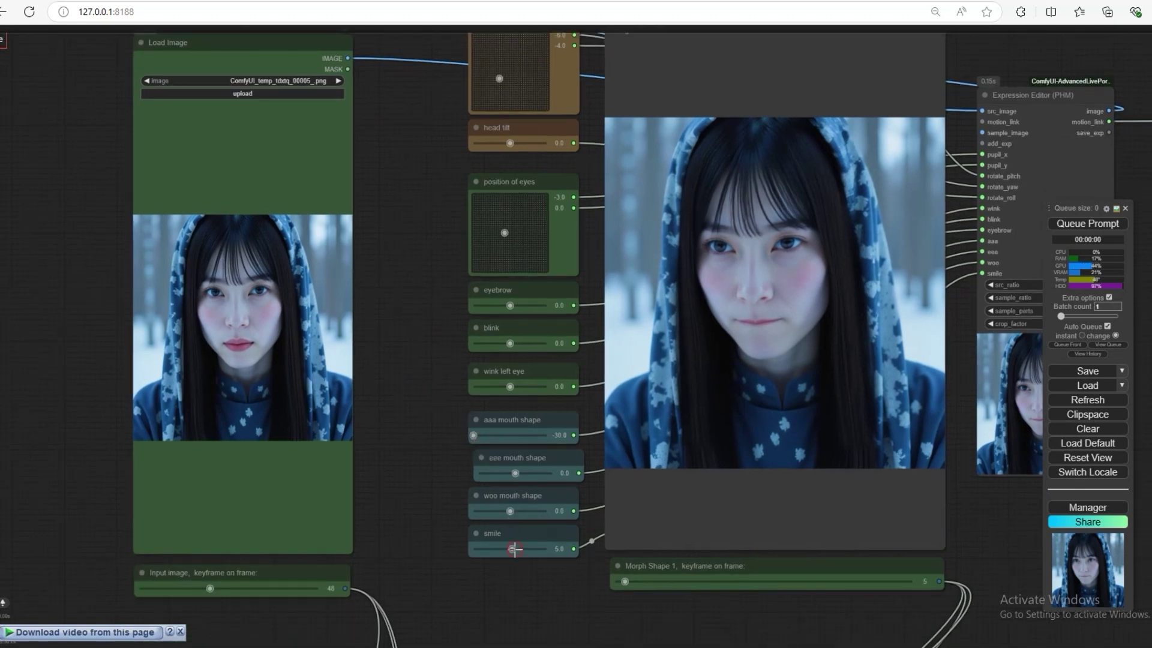
pyautogui.moveTo(514, 549); pyautogui.dragTo(521, 549)
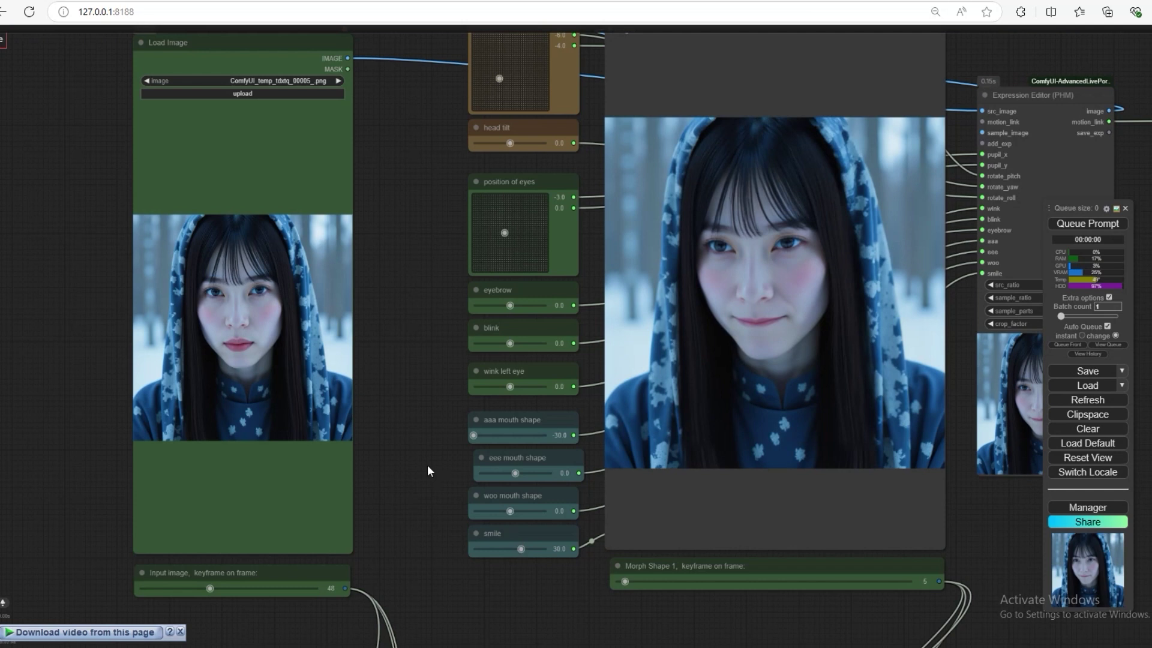
pyautogui.scroll(-2, 428, 470)
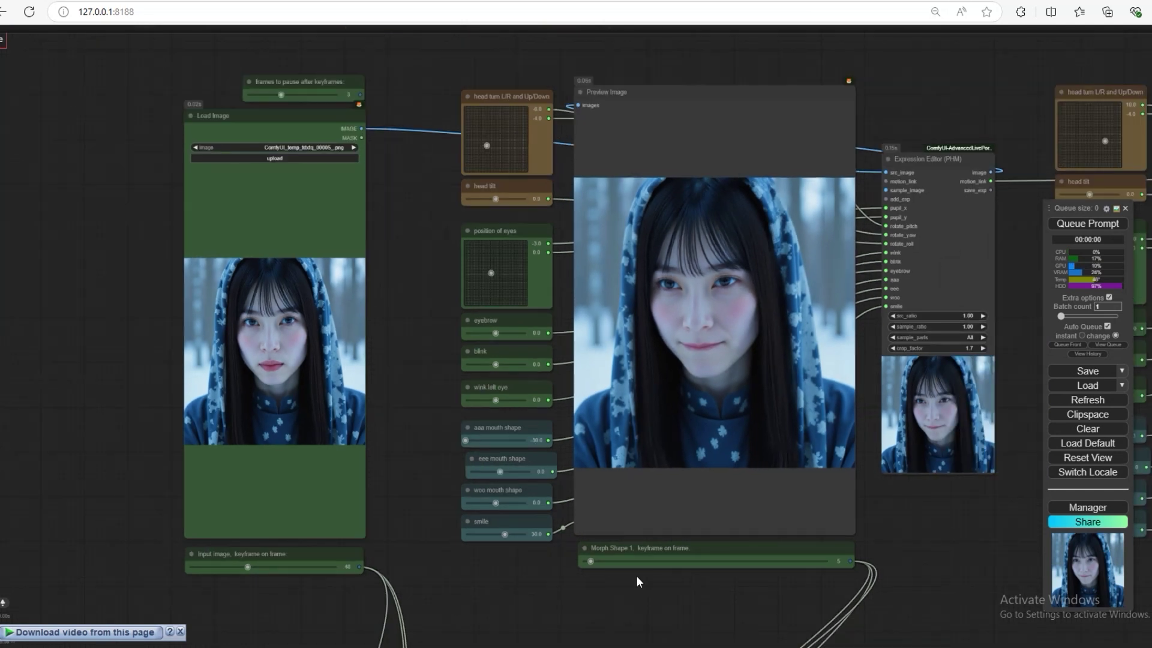
# Set the second morph shape's smile to 65 and its position of eyes to -1, 7.
pyautogui.moveTo(908, 539); pyautogui.dragTo(568, 562)
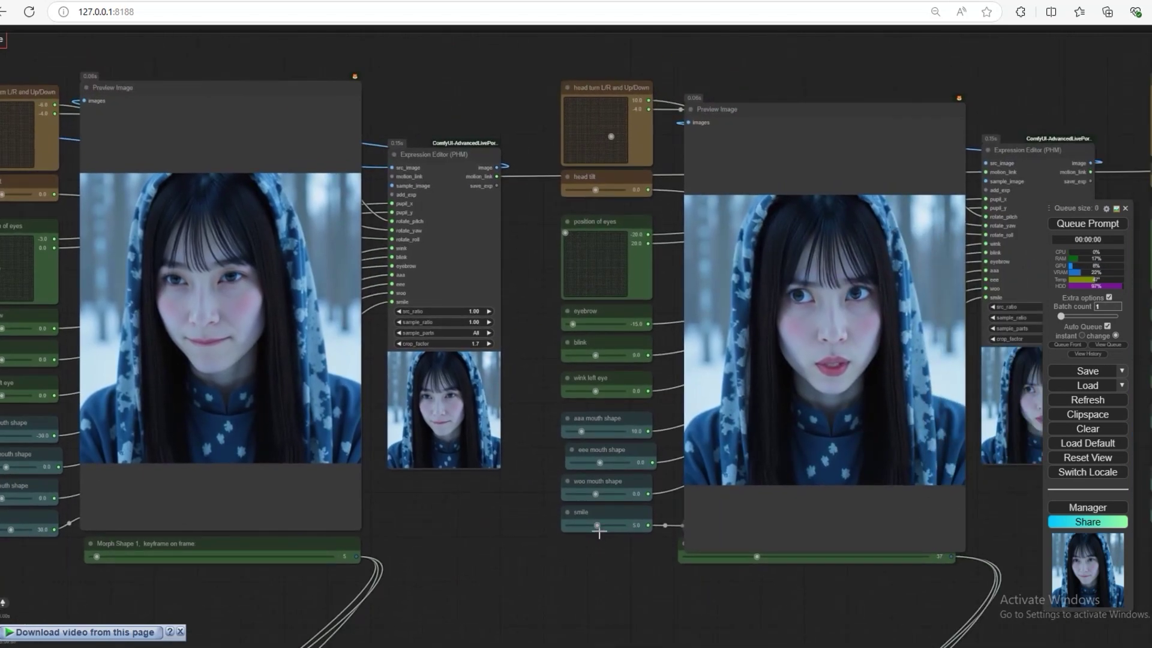
pyautogui.moveTo(598, 527)
pyautogui.mouseDown()
pyautogui.moveTo(579, 527)
pyautogui.moveTo(615, 526)
pyautogui.mouseUp()
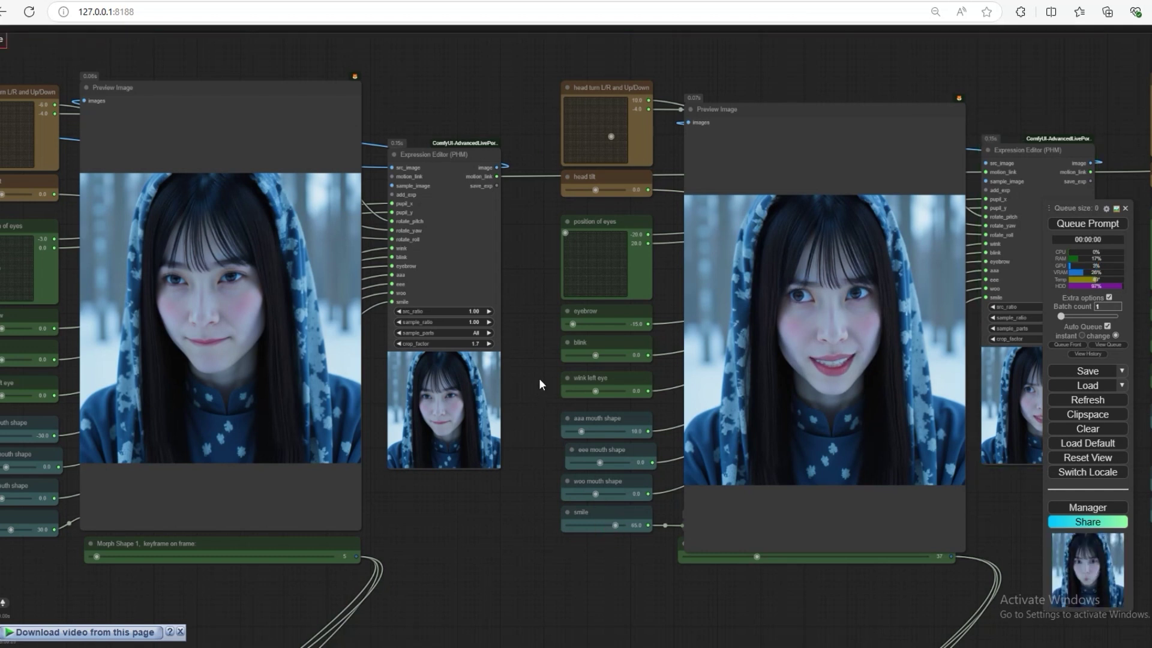
pyautogui.moveTo(539, 378); pyautogui.dragTo(645, 370)
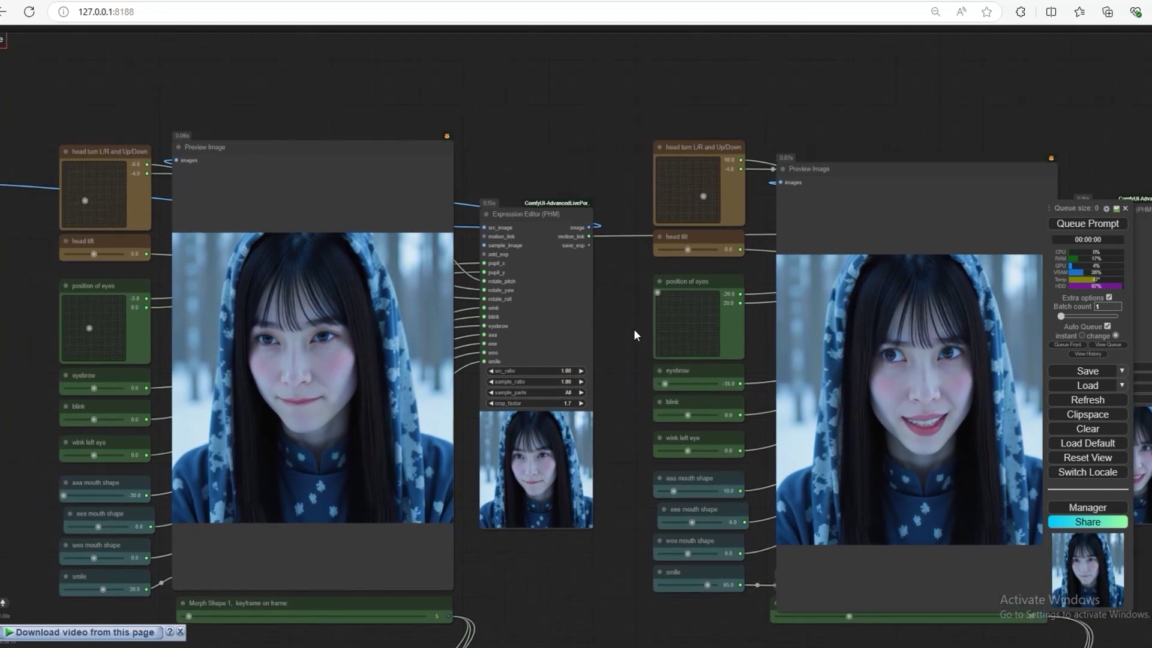
pyautogui.moveTo(664, 298); pyautogui.dragTo(686, 313)
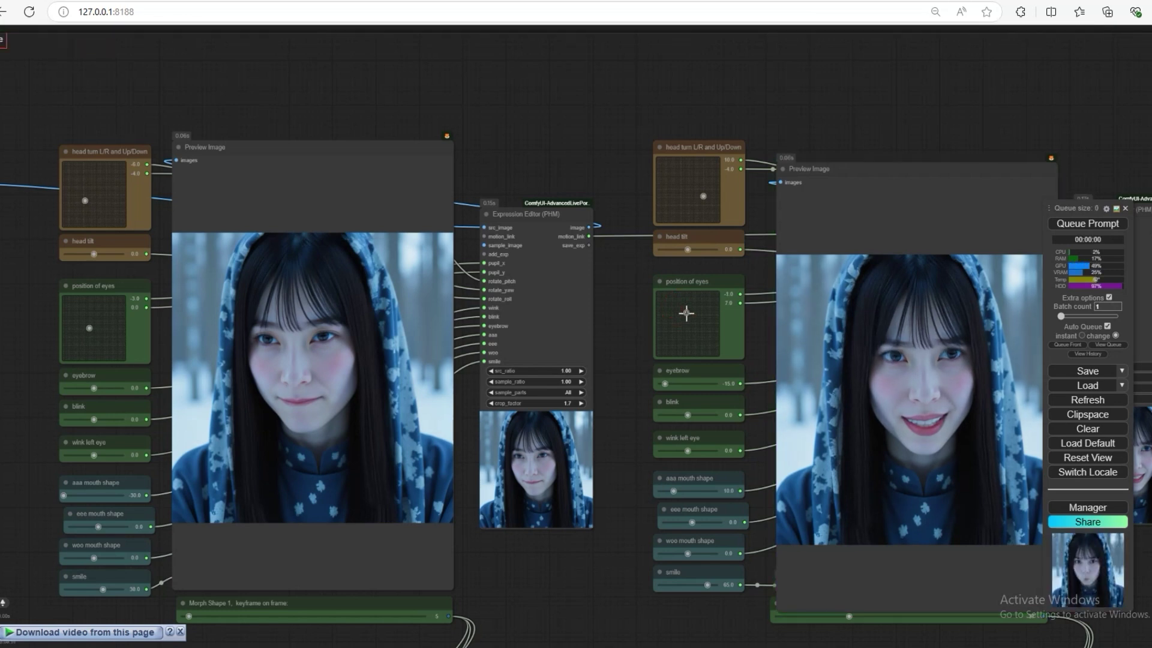
# Give the second morph shape a slight positive head tilt and set its head turn to -5, -3.
pyautogui.click(698, 194)
pyautogui.click(672, 249)
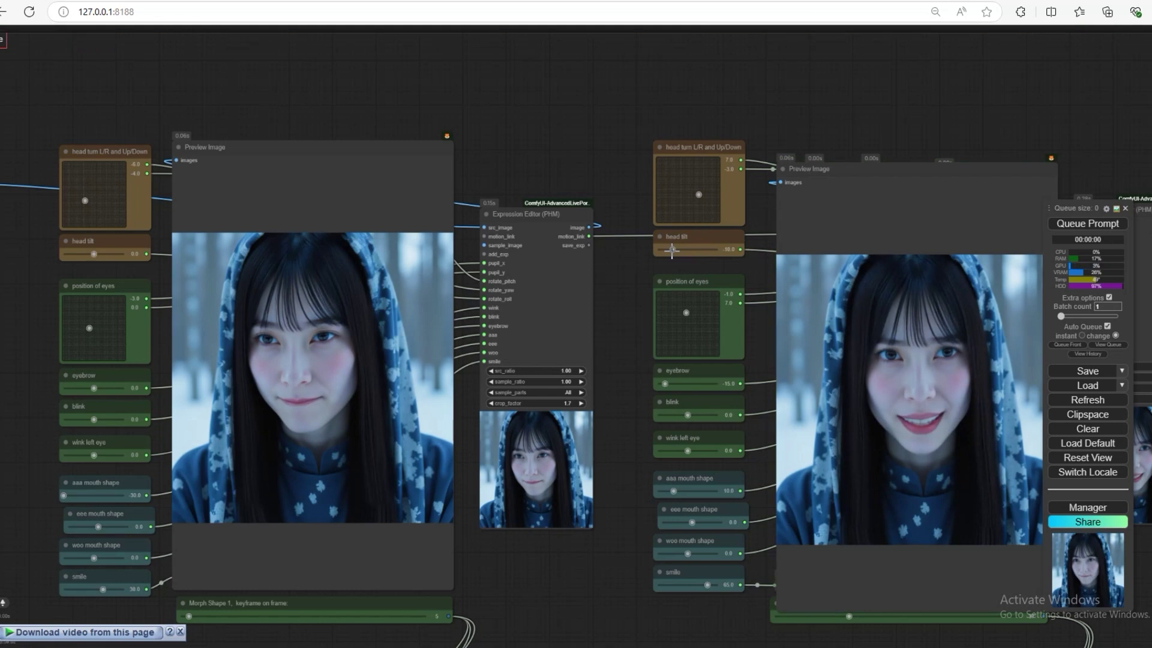
pyautogui.moveTo(672, 250); pyautogui.dragTo(697, 248)
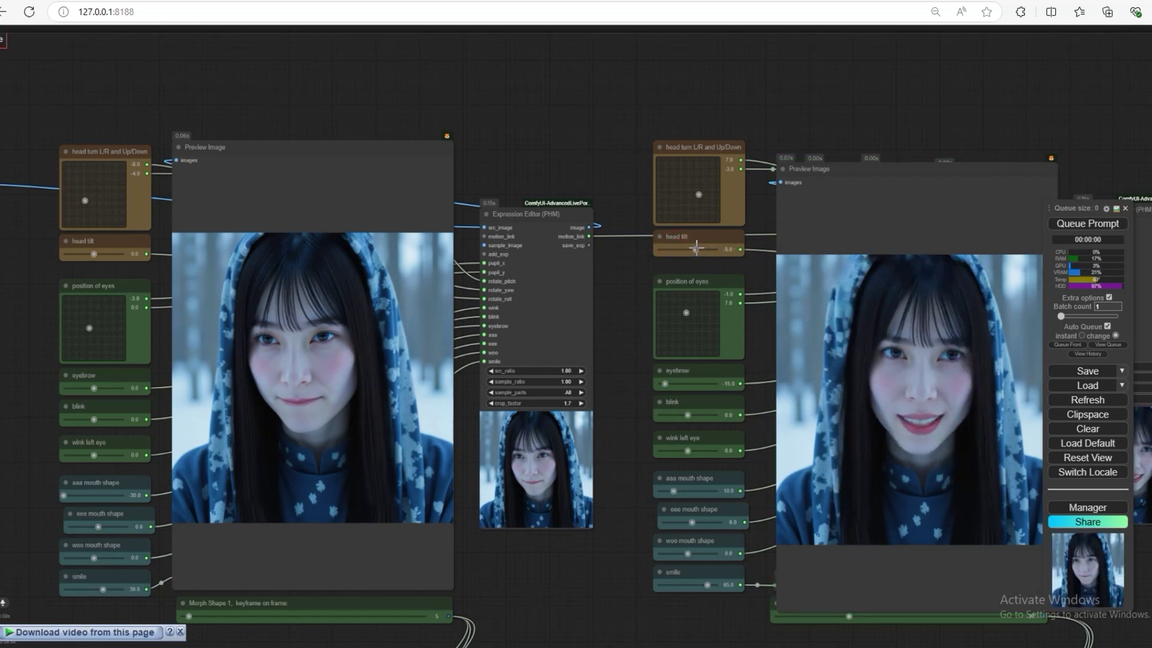
pyautogui.click(695, 249)
pyautogui.click(679, 194)
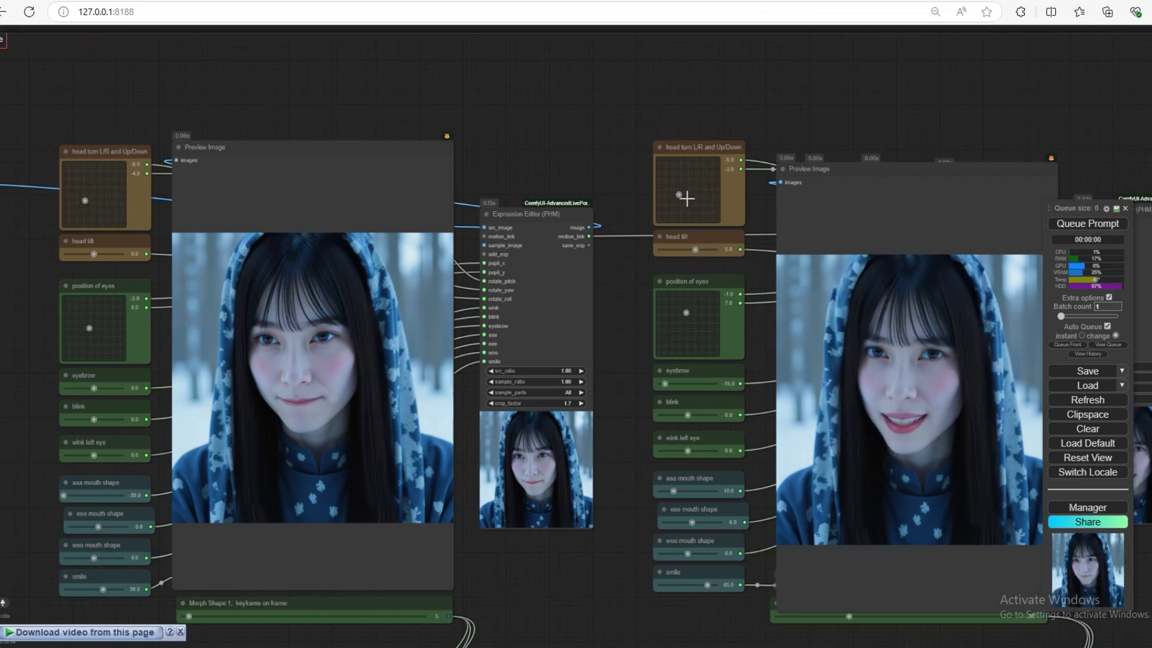
# Adjust the second morph shape's head turn to -4, -6.
pyautogui.click(683, 186)
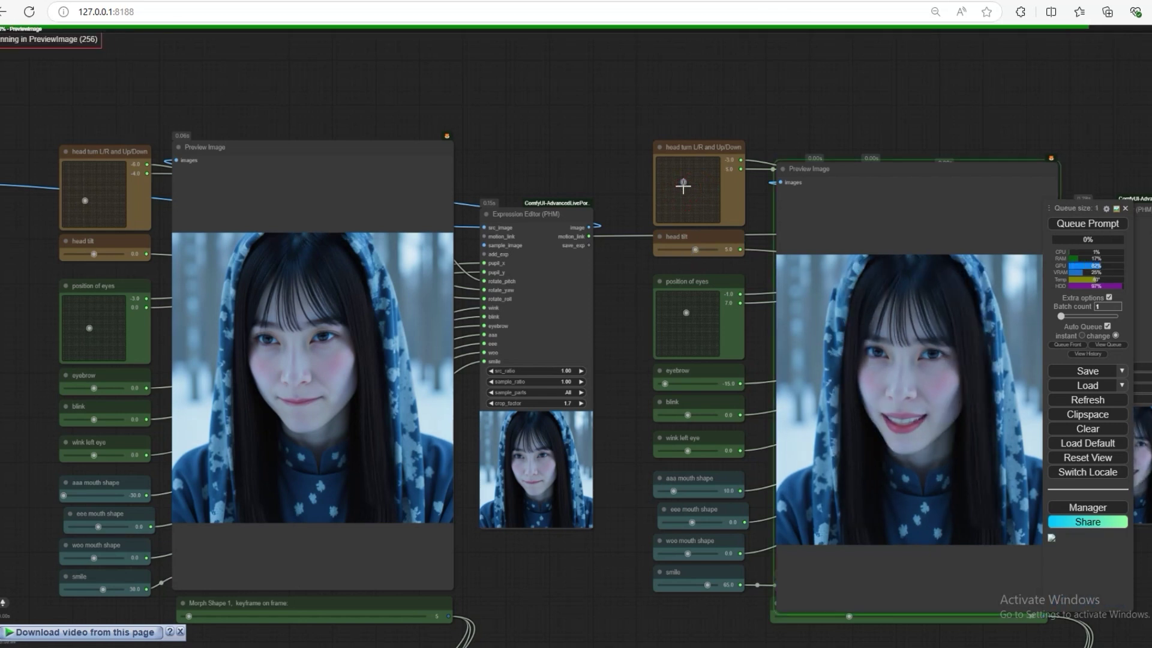
pyautogui.click(681, 192)
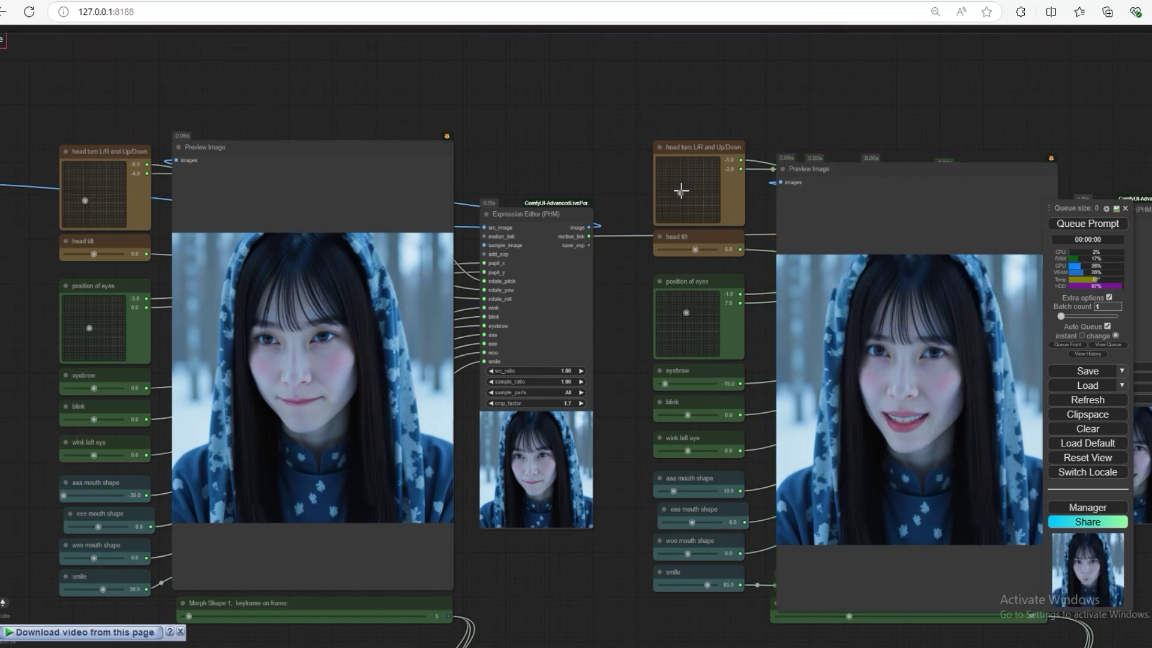
pyautogui.moveTo(681, 191); pyautogui.dragTo(682, 198)
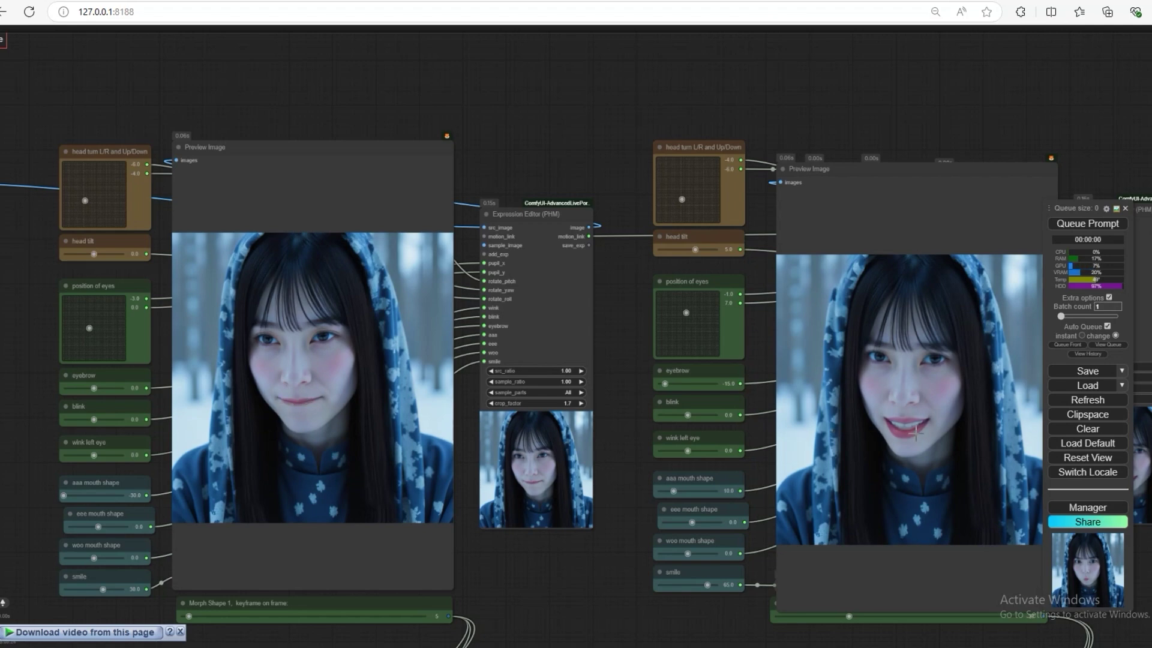
# Set the third morph shape's smile to 100, adjust its head turn, and set its position of eyes to 4, -5.
pyautogui.scroll(-2, 916, 432)
pyautogui.moveTo(896, 618); pyautogui.dragTo(550, 514)
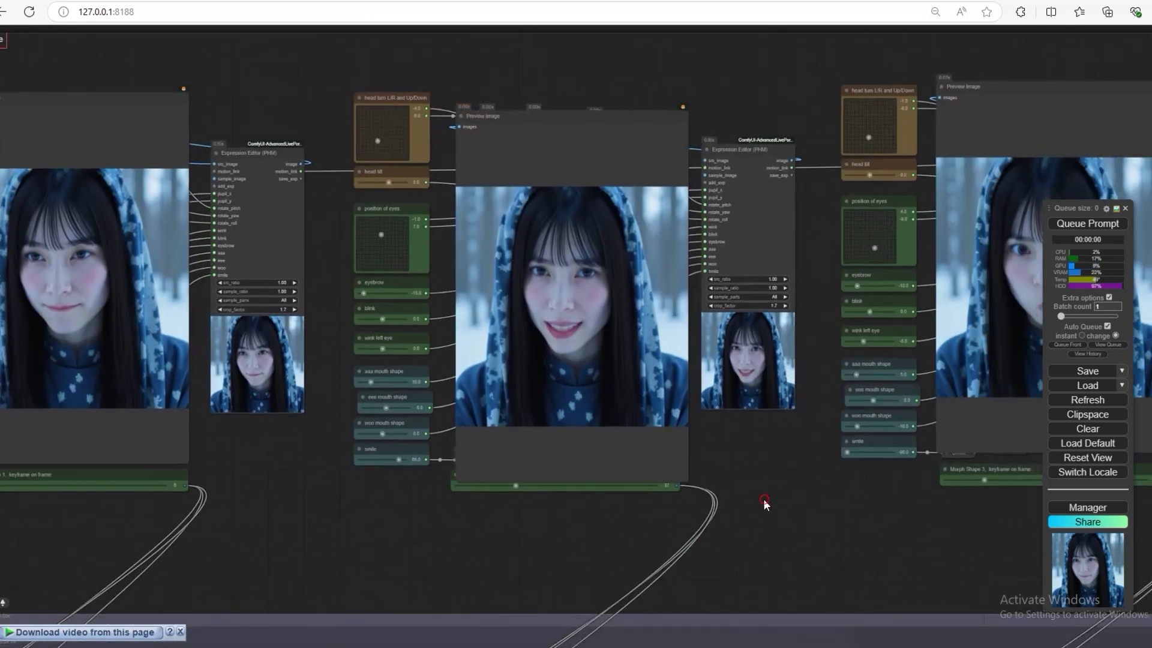
pyautogui.moveTo(819, 469); pyautogui.dragTo(733, 486)
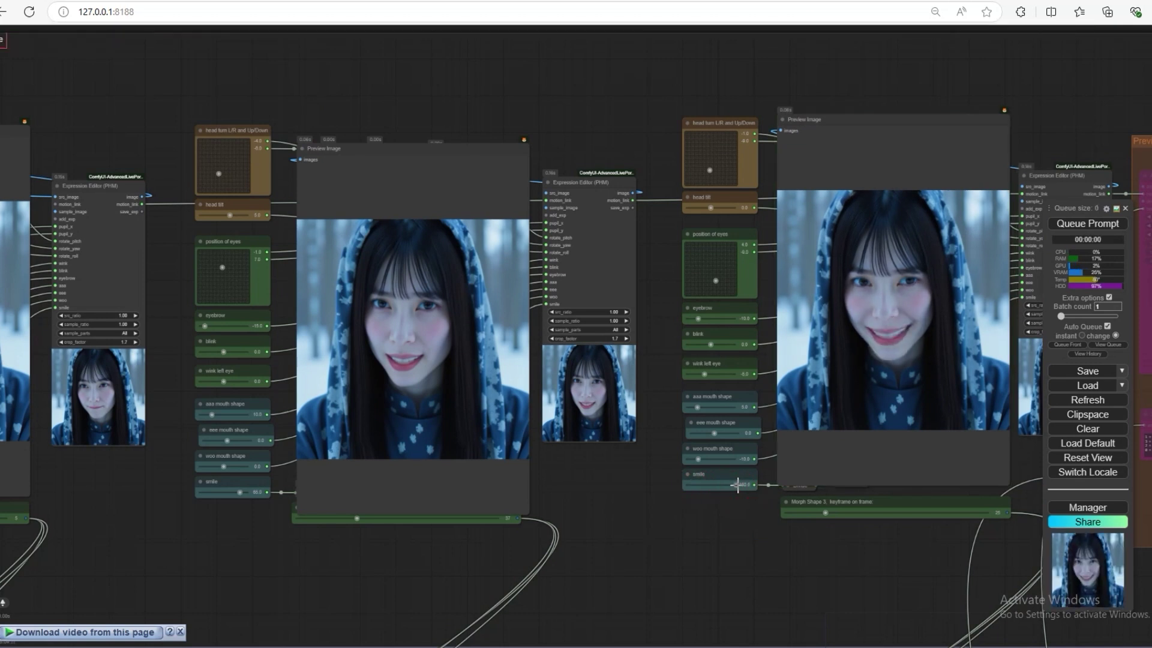
pyautogui.moveTo(704, 170); pyautogui.dragTo(703, 168)
pyautogui.moveTo(710, 270); pyautogui.dragTo(708, 273)
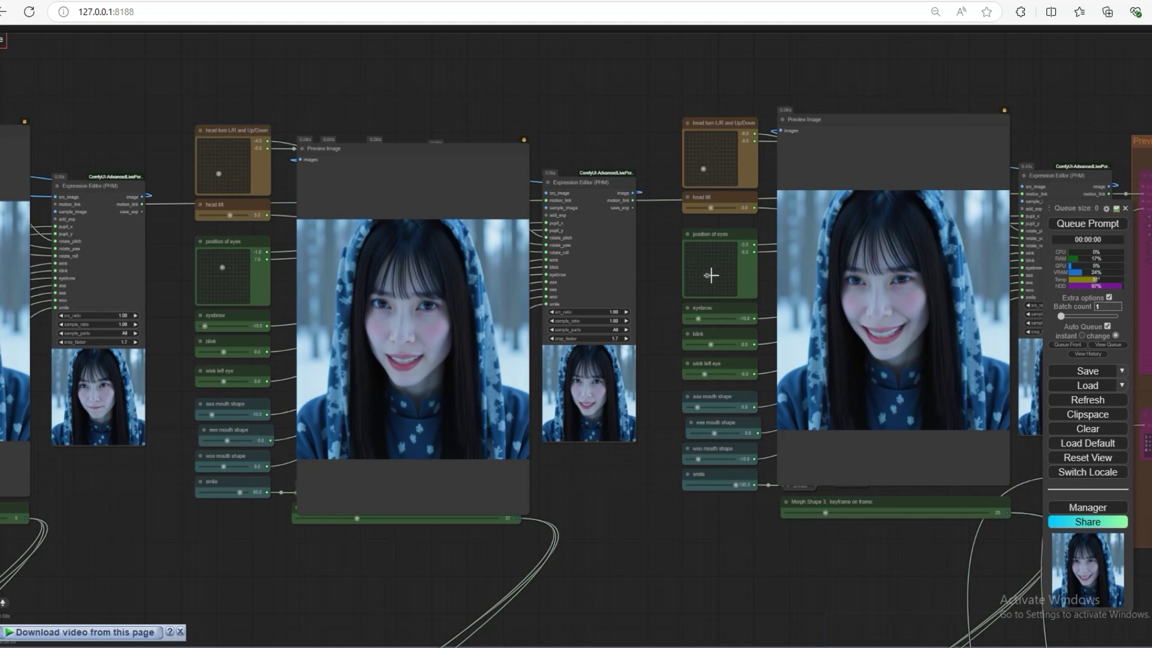
# Set the second morph shape's position of eyes to -8, -1.
pyautogui.scroll(-1, 656, 275)
pyautogui.moveTo(656, 275); pyautogui.dragTo(767, 286)
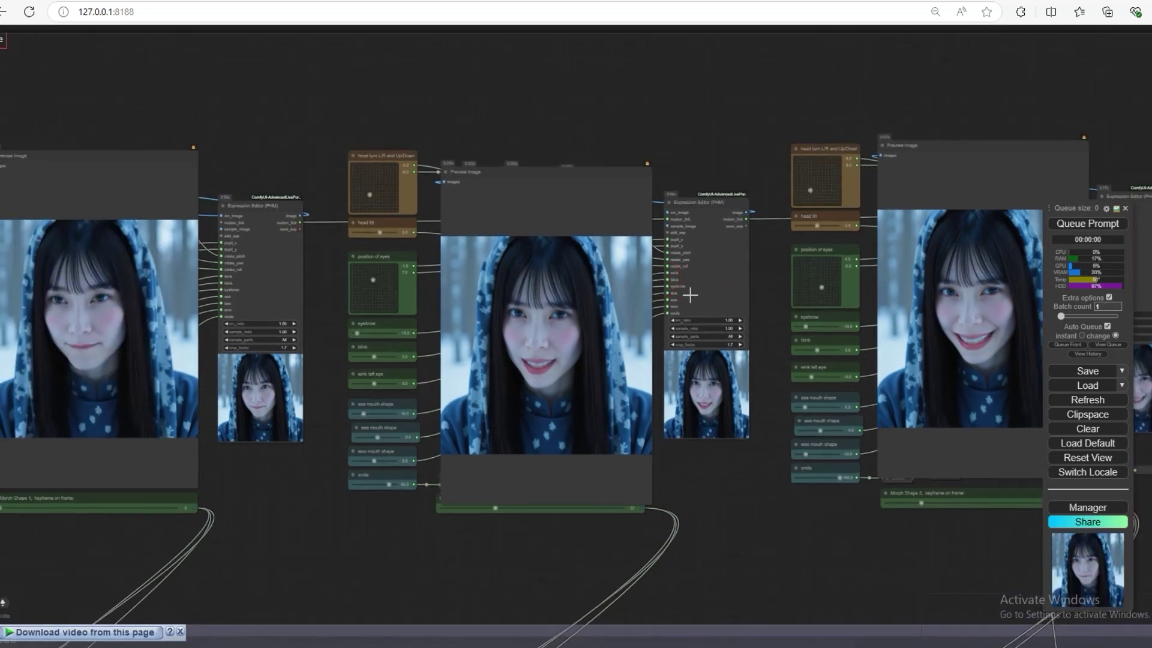
pyautogui.moveTo(376, 282); pyautogui.dragTo(368, 289)
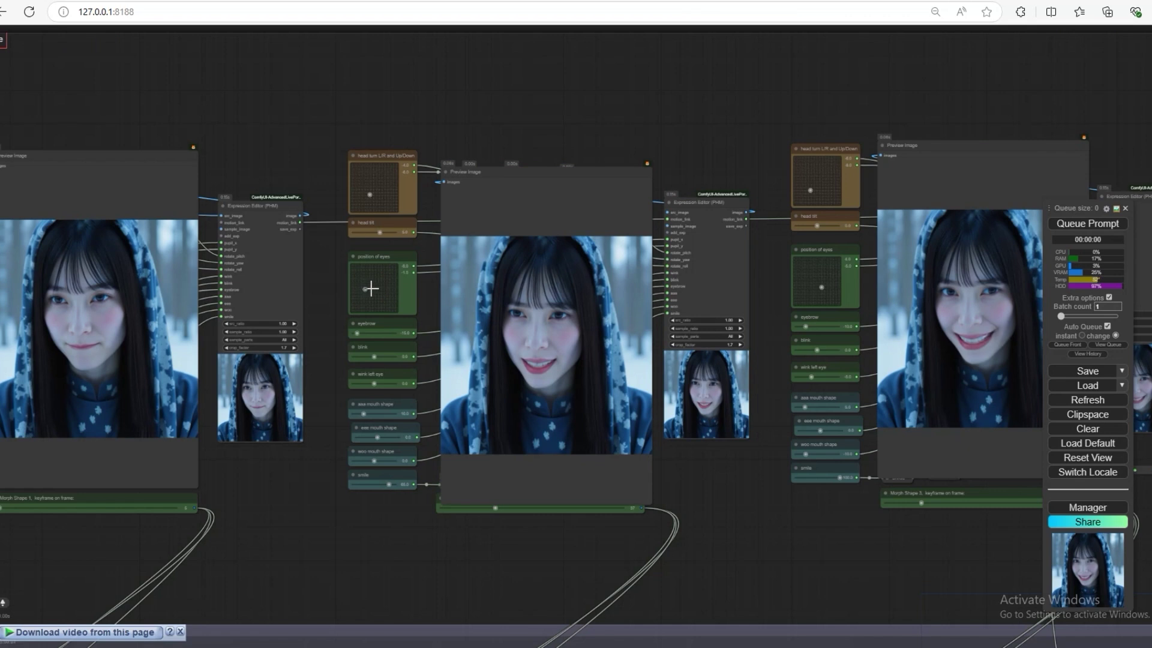
pyautogui.scroll(-2, 371, 288)
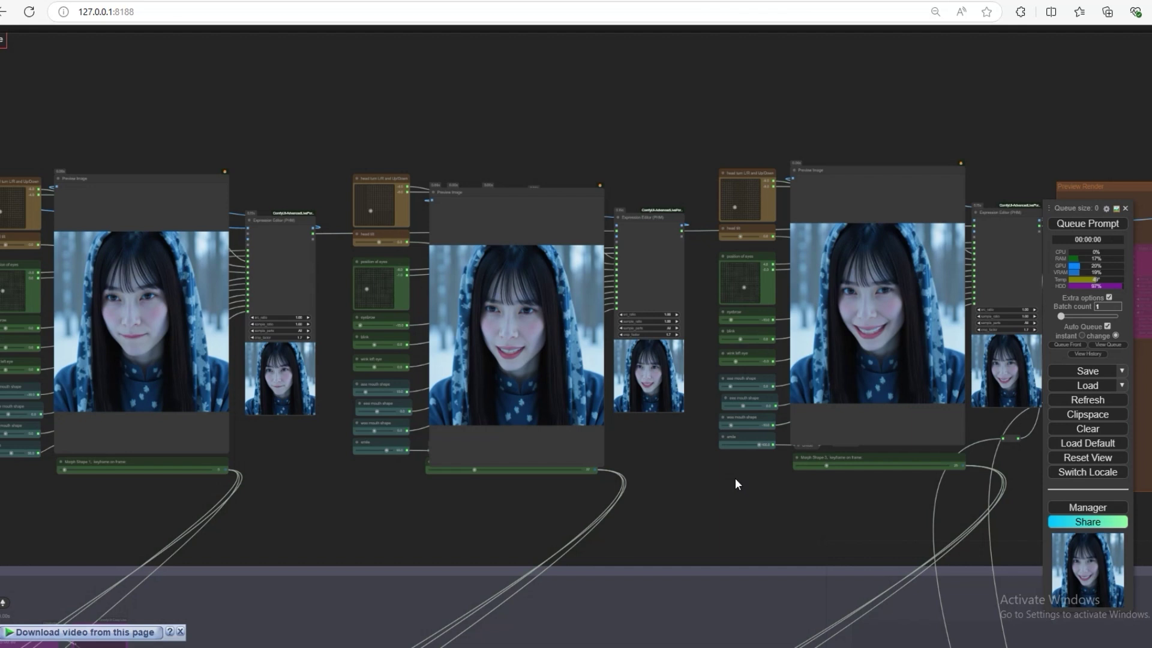
pyautogui.scroll(-1, 728, 477)
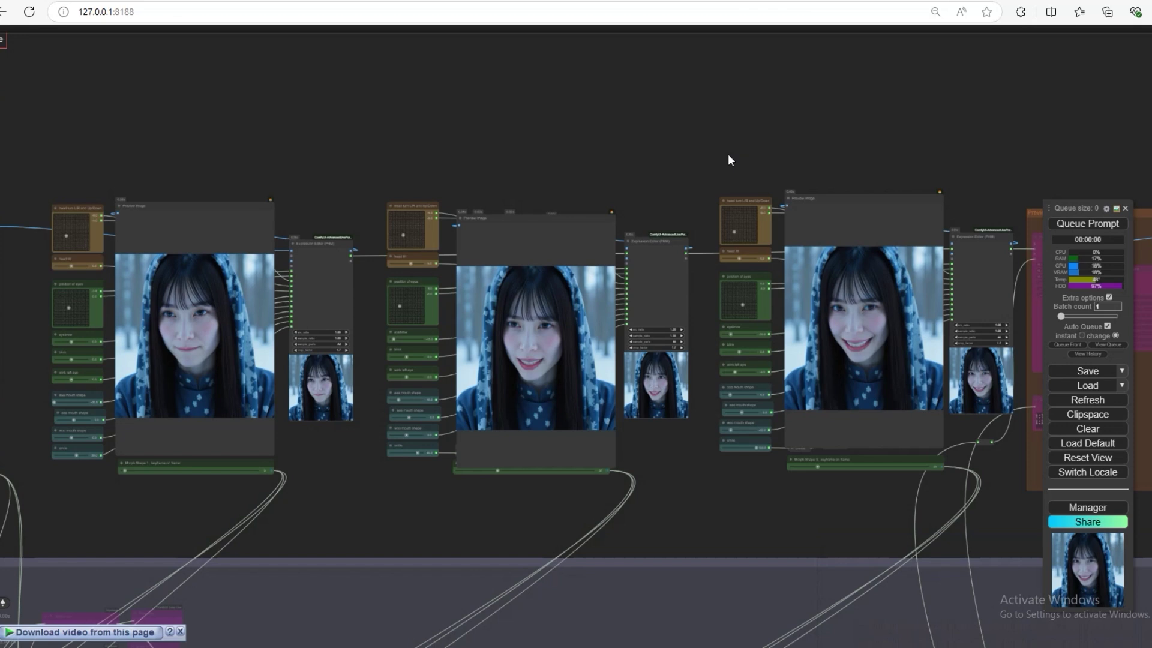
pyautogui.scroll(5, 354, 343)
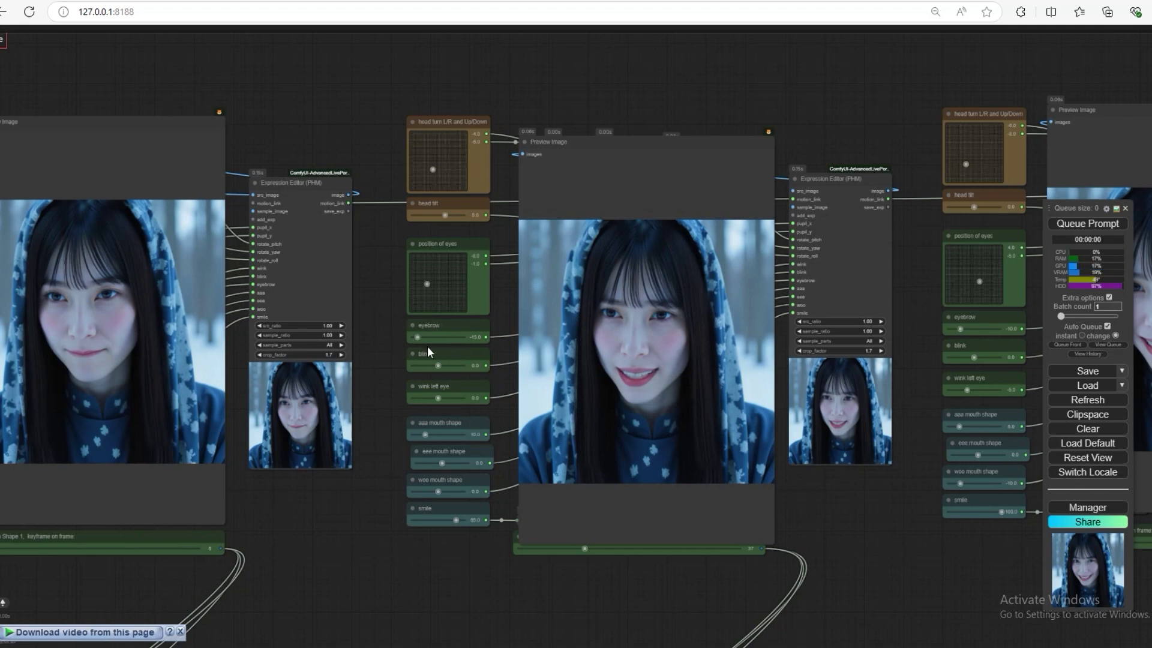
pyautogui.scroll(-1, 402, 346)
pyautogui.scroll(-6, 403, 347)
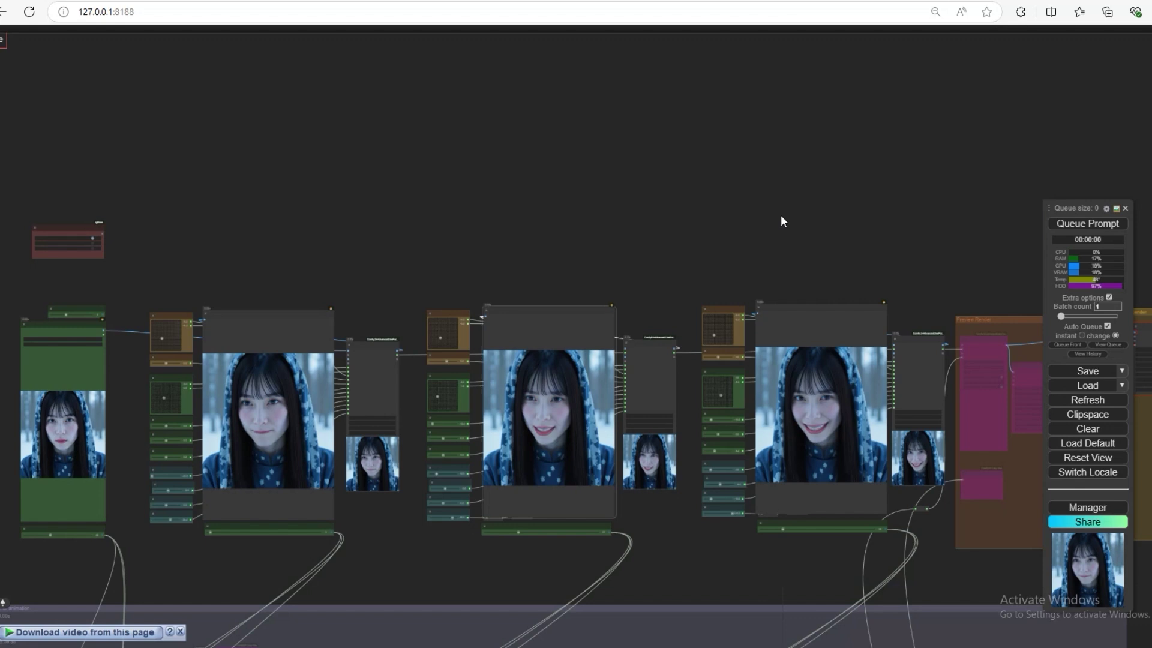
# Turn off Auto Queue and enable Preview Render and Crazy logic for animation in the testing switches node.
pyautogui.scroll(5, 829, 285)
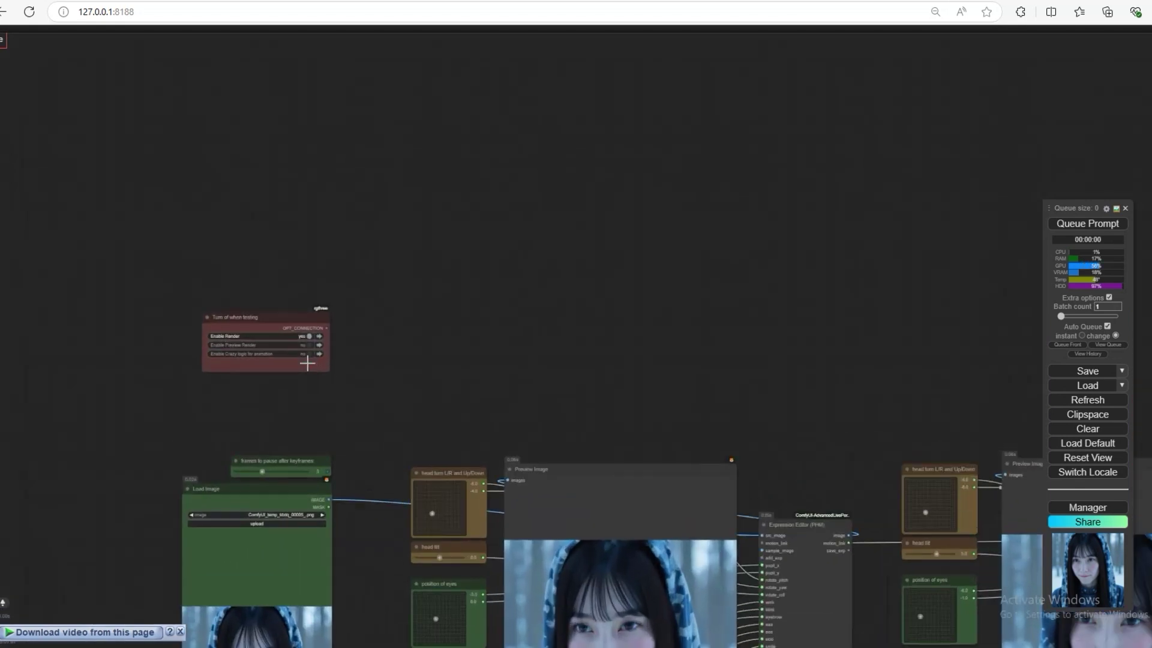
pyautogui.scroll(-4, 832, 399)
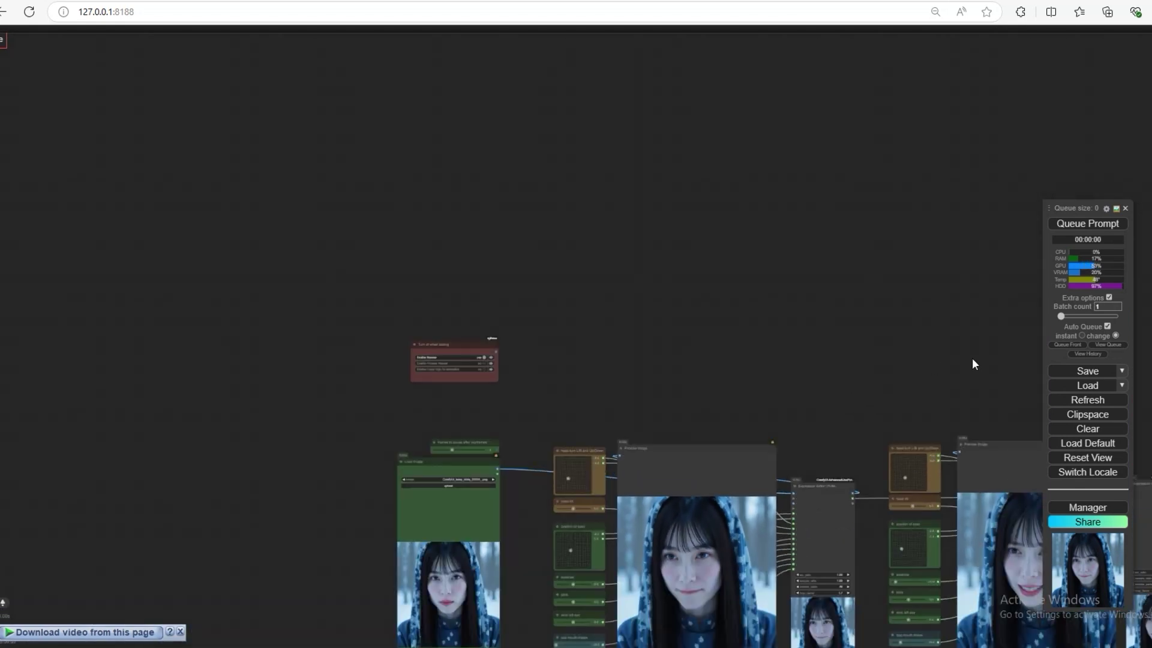
pyautogui.click(1107, 327)
pyautogui.scroll(2, 472, 371)
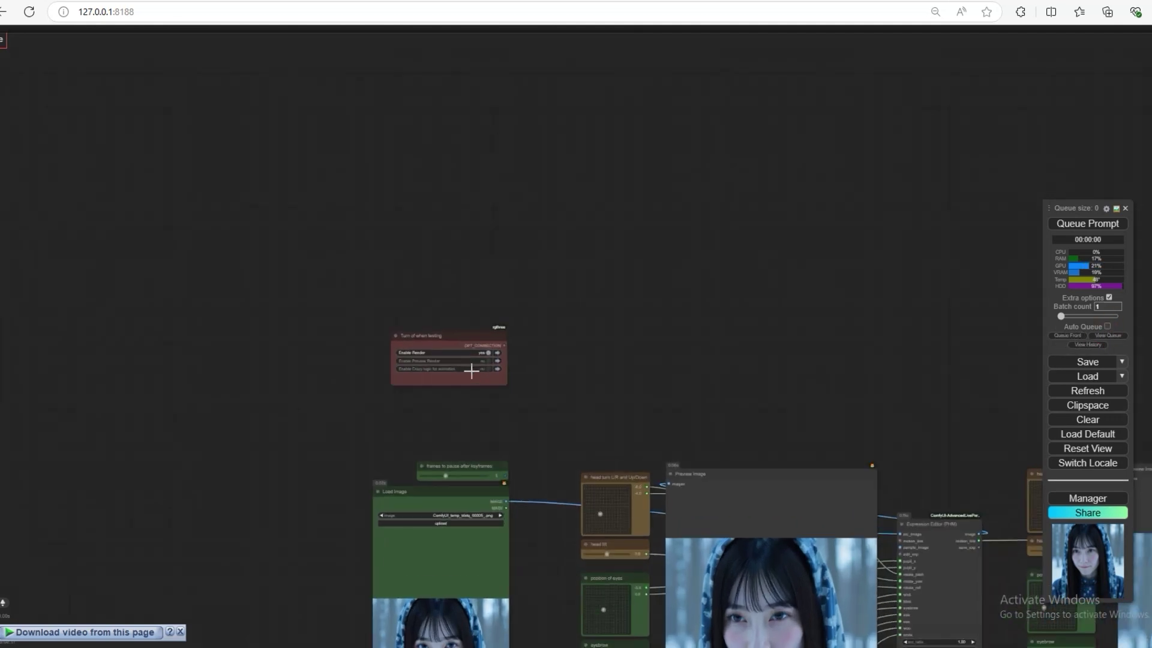
pyautogui.scroll(3, 472, 370)
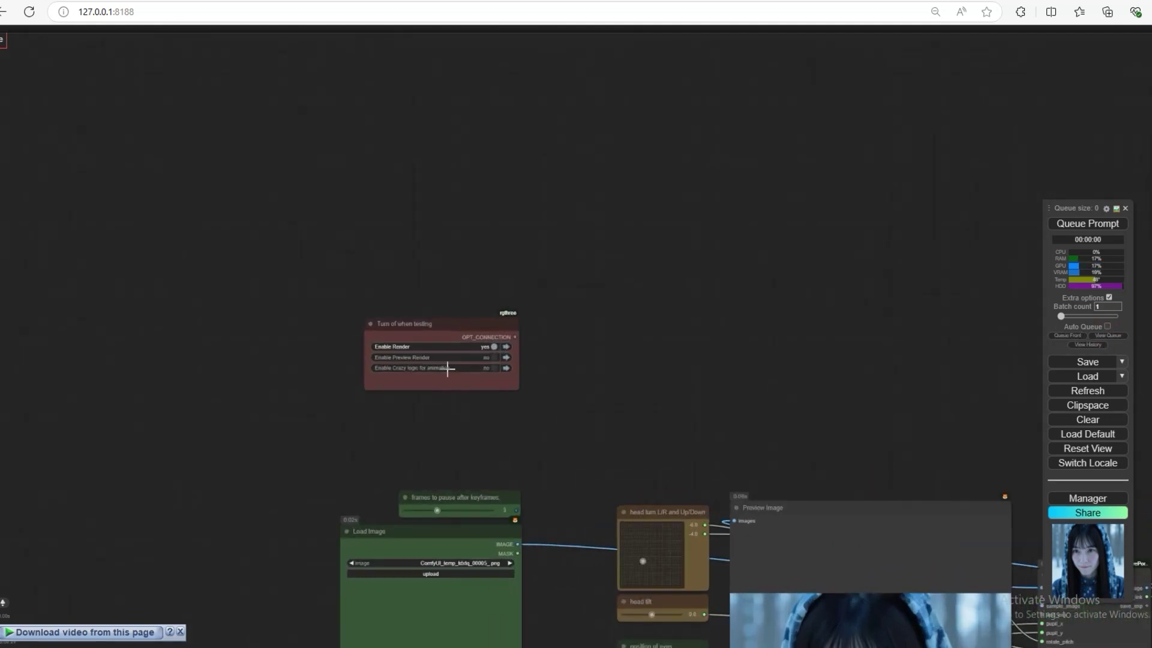
pyautogui.click(493, 357)
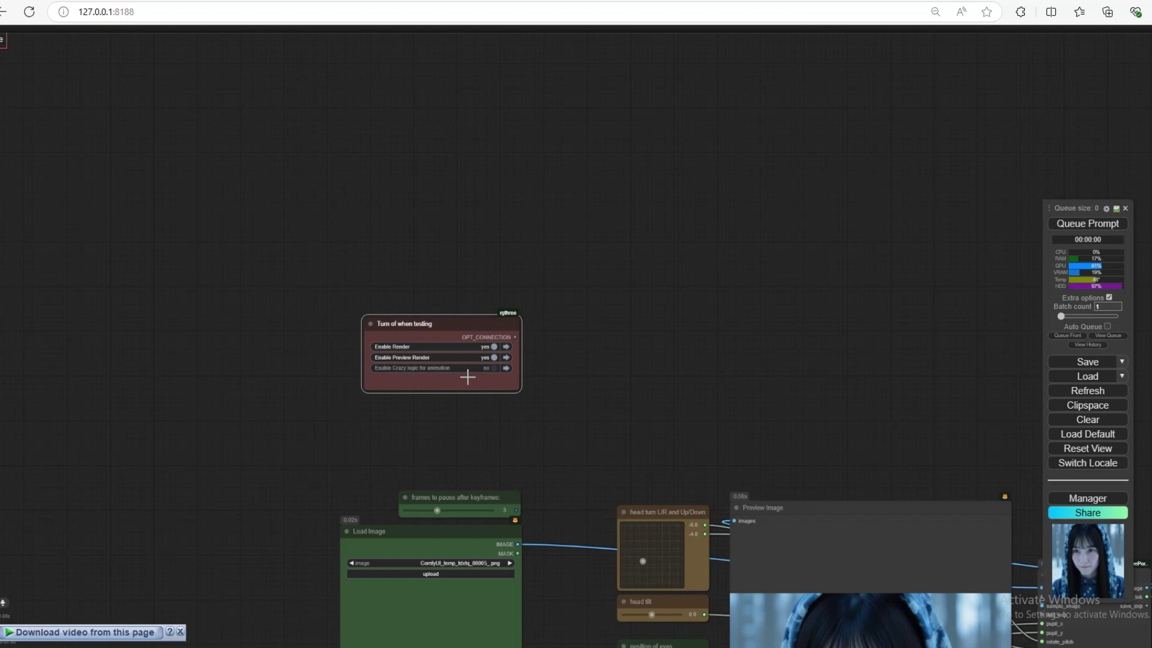
pyautogui.click(494, 368)
# Queue the prompt and view the resulting videos in the Preview Render and Render groups.
pyautogui.scroll(-2, 631, 391)
pyautogui.moveTo(631, 391); pyautogui.dragTo(418, 296)
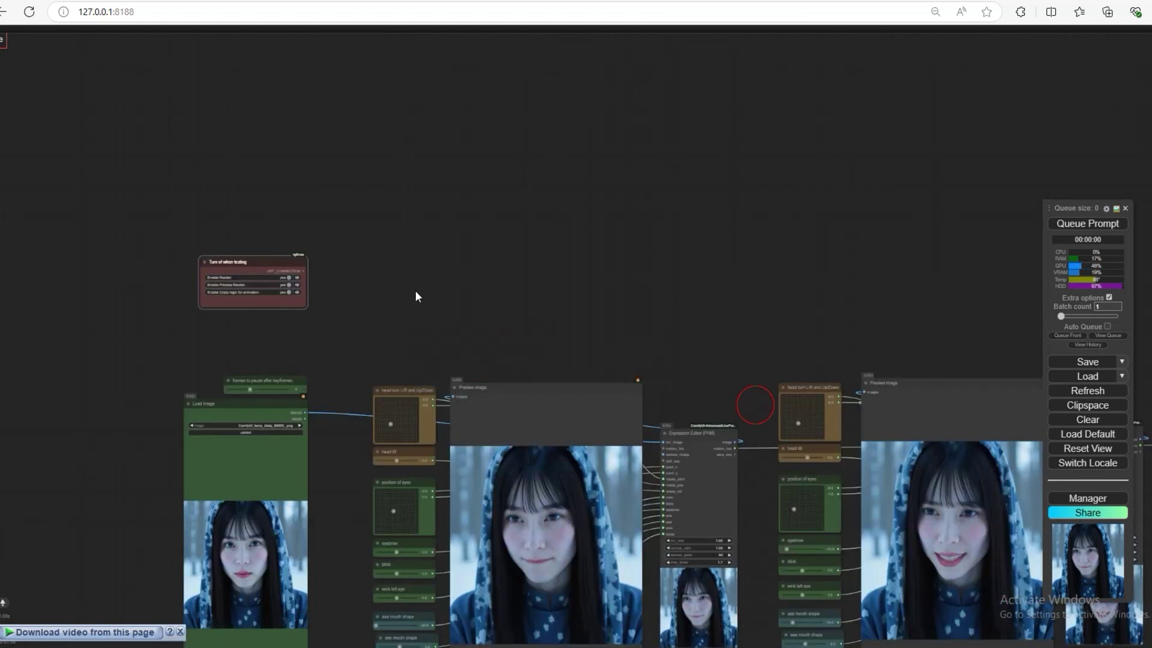
pyautogui.scroll(-3, 417, 296)
pyautogui.moveTo(489, 311); pyautogui.dragTo(458, 251)
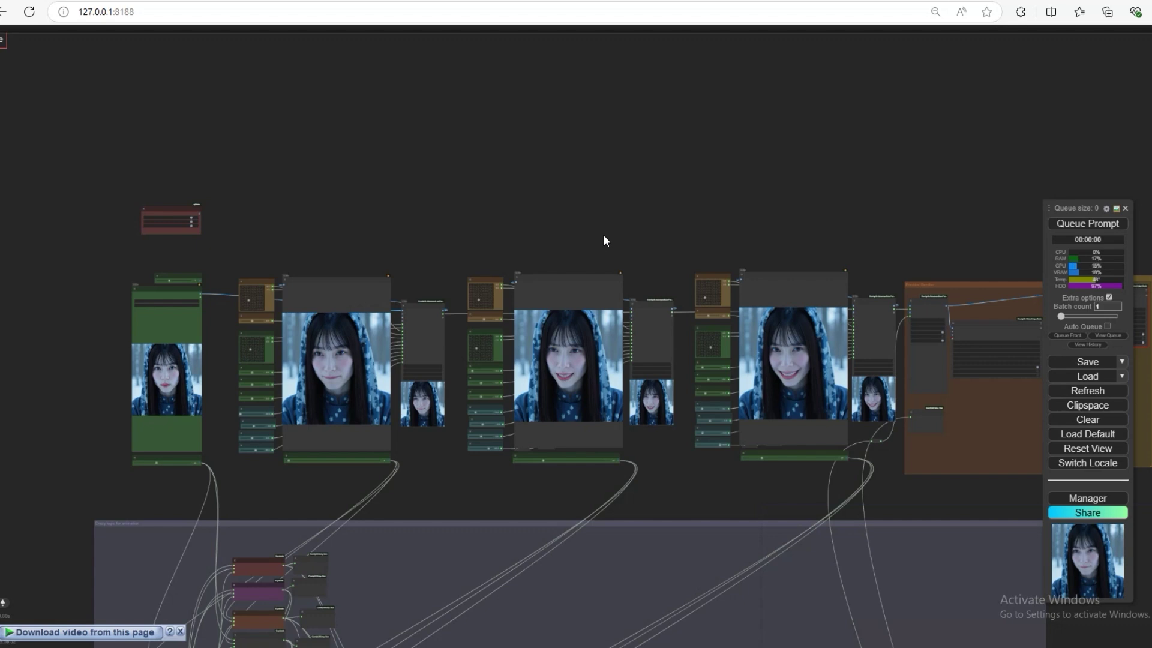
pyautogui.click(1069, 227)
pyautogui.moveTo(910, 214); pyautogui.dragTo(680, 183)
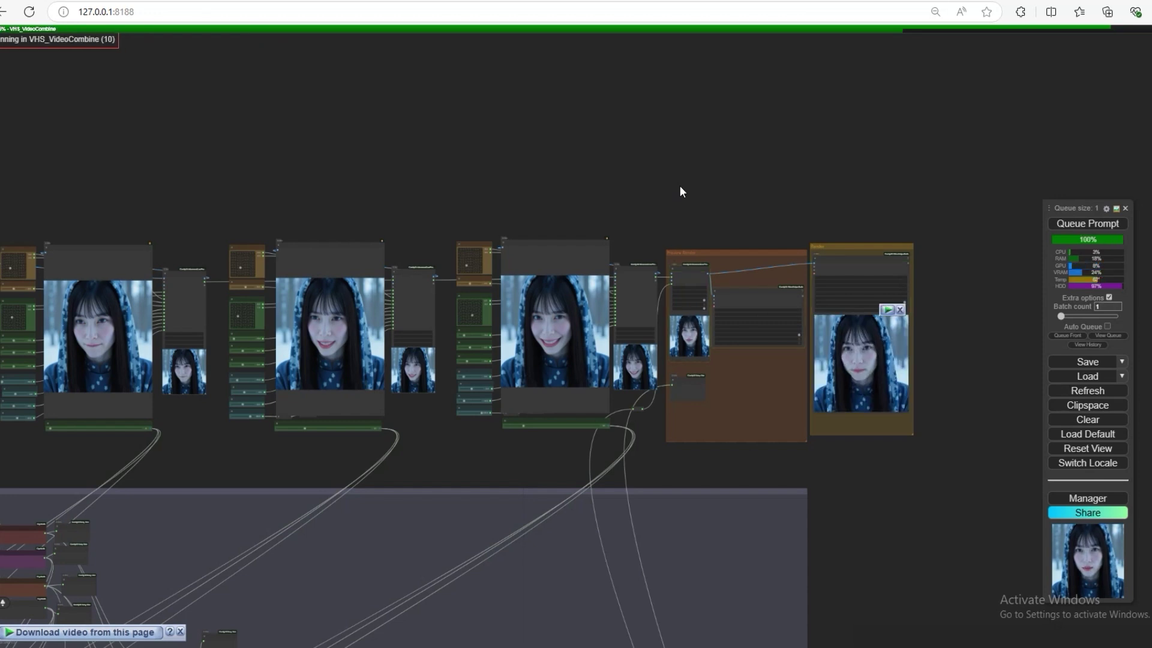
pyautogui.scroll(6, 660, 186)
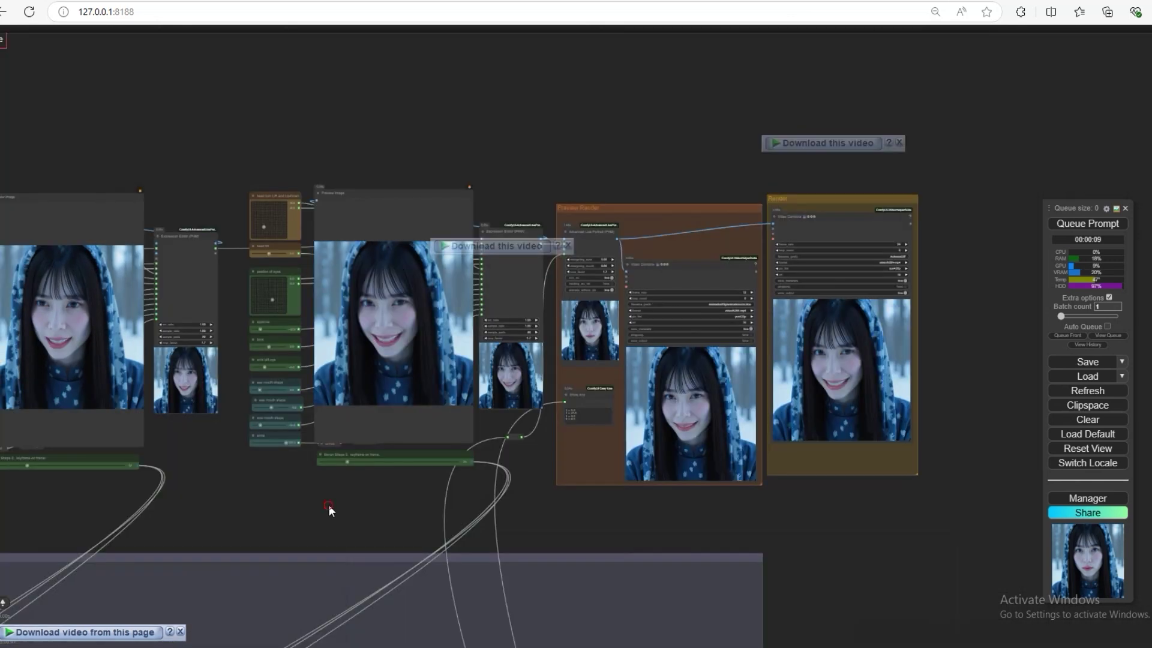
# Adjust the second morph shape's head turn so the head sits closer to centre.
pyautogui.moveTo(329, 506); pyautogui.dragTo(653, 509)
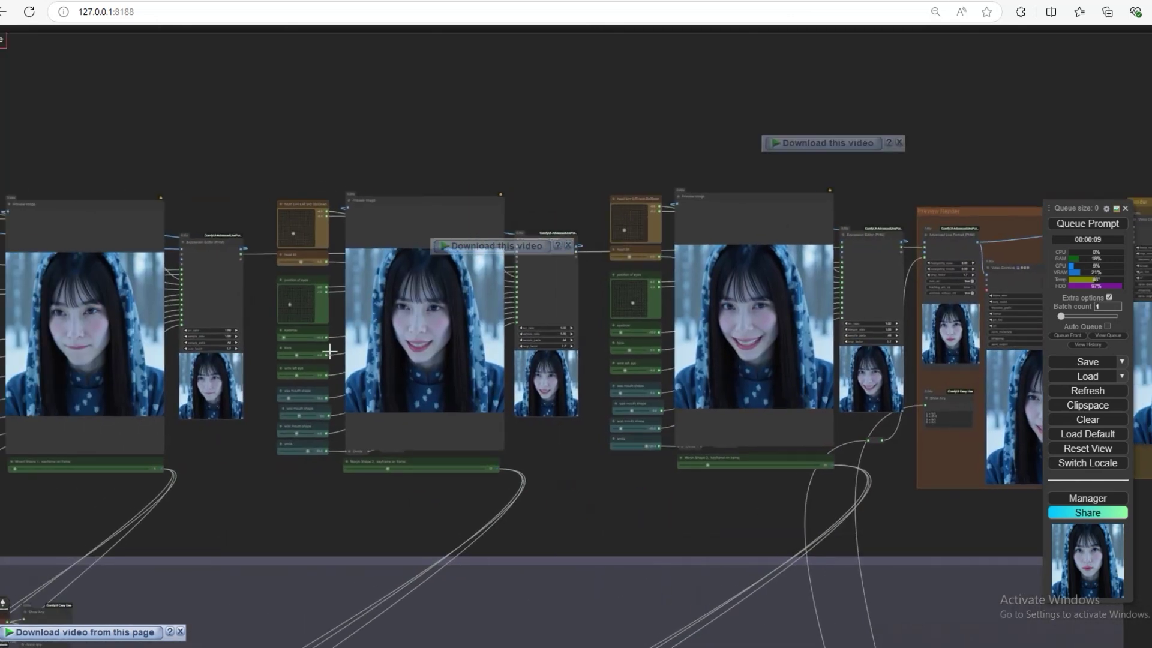
pyautogui.scroll(5, 296, 282)
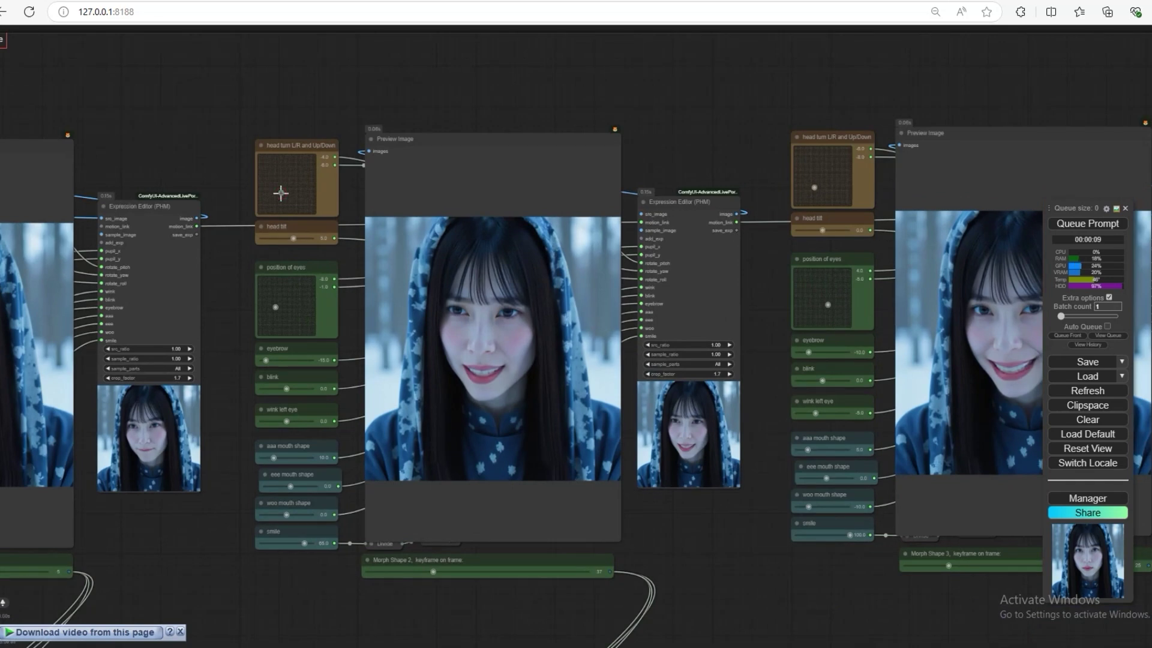
pyautogui.click(276, 196)
pyautogui.click(283, 187)
# Turn Auto Queue back on and disable Preview Render and Crazy logic for animation for testing.
pyautogui.click(1107, 327)
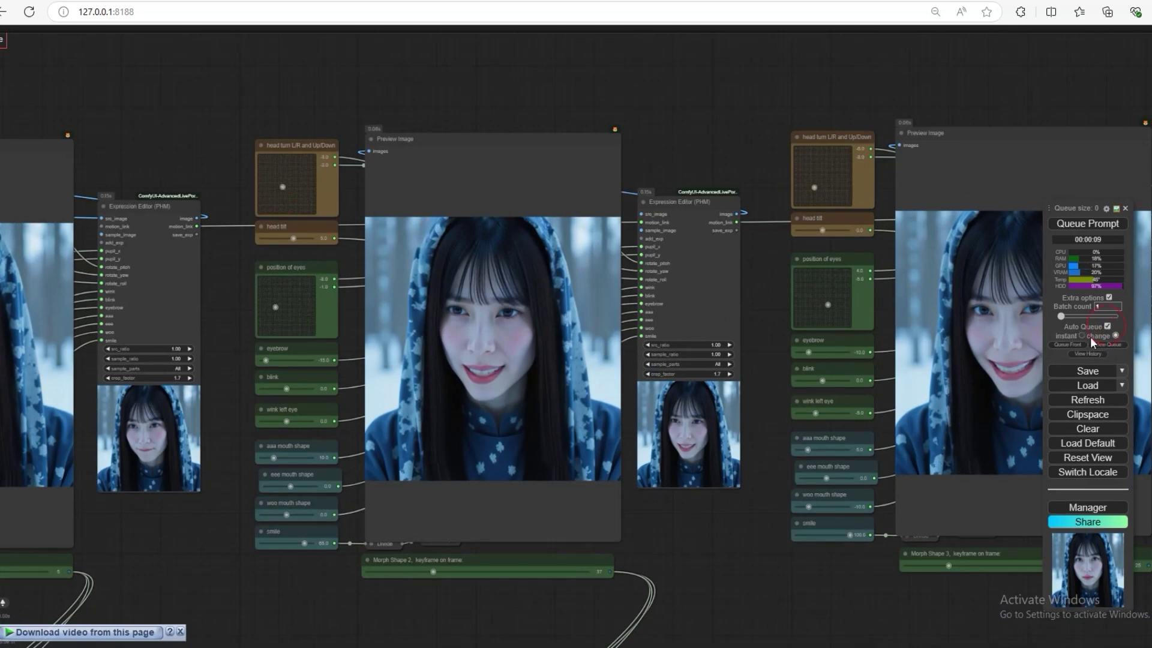
pyautogui.scroll(-5, 738, 226)
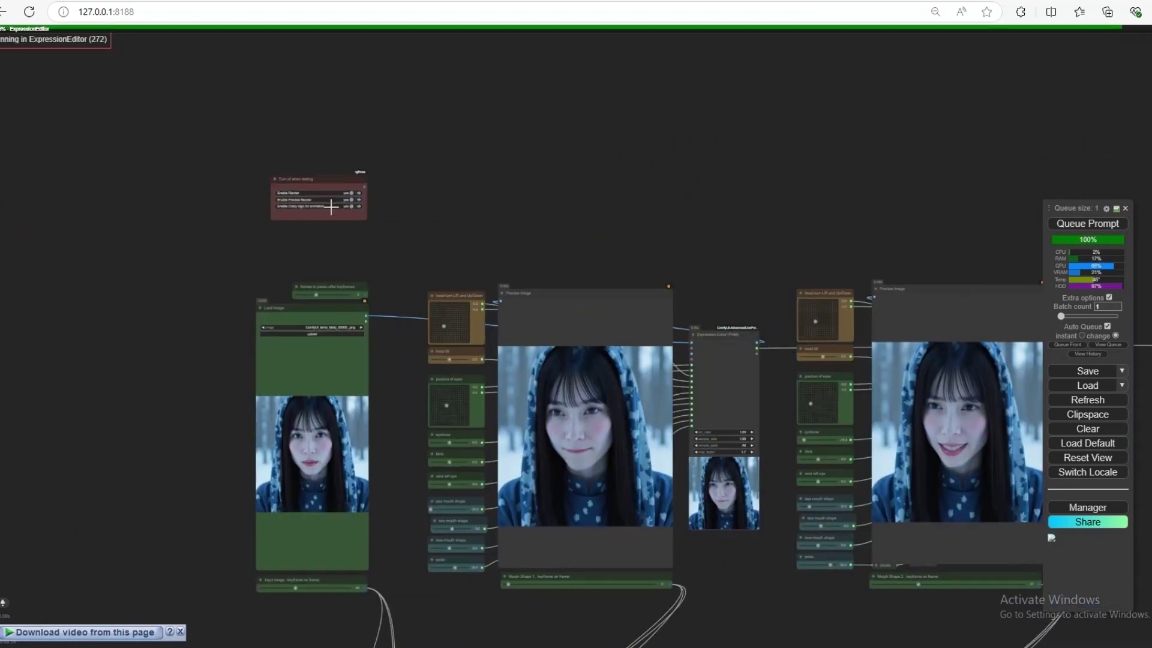
pyautogui.scroll(5, 583, 249)
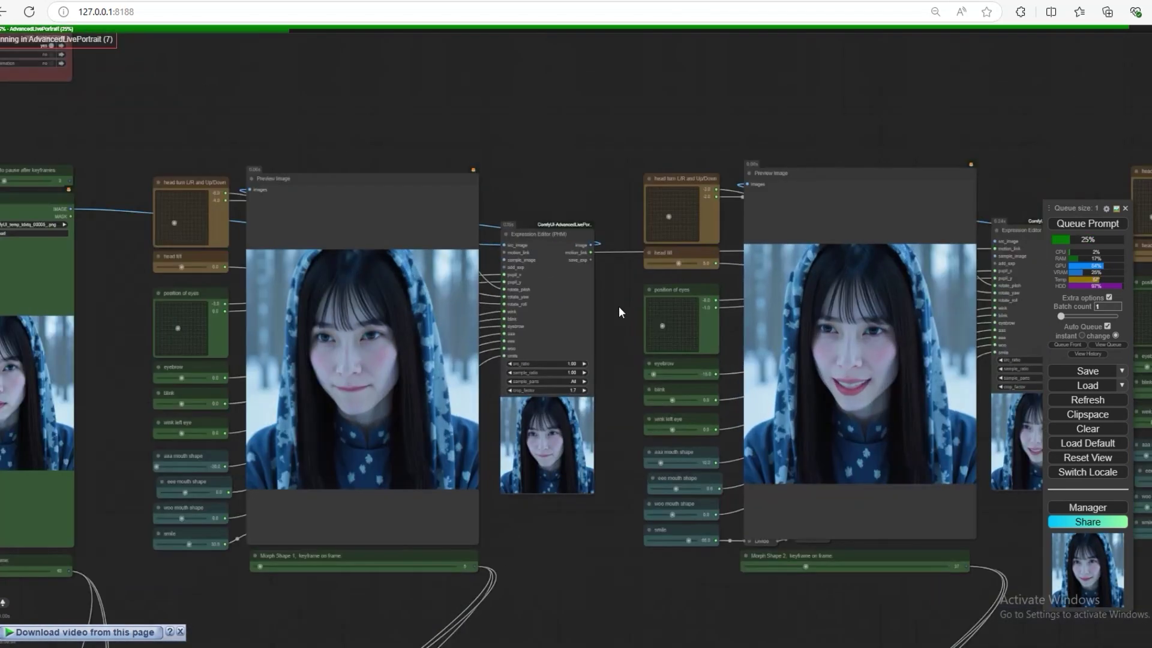
pyautogui.scroll(-5, 506, 305)
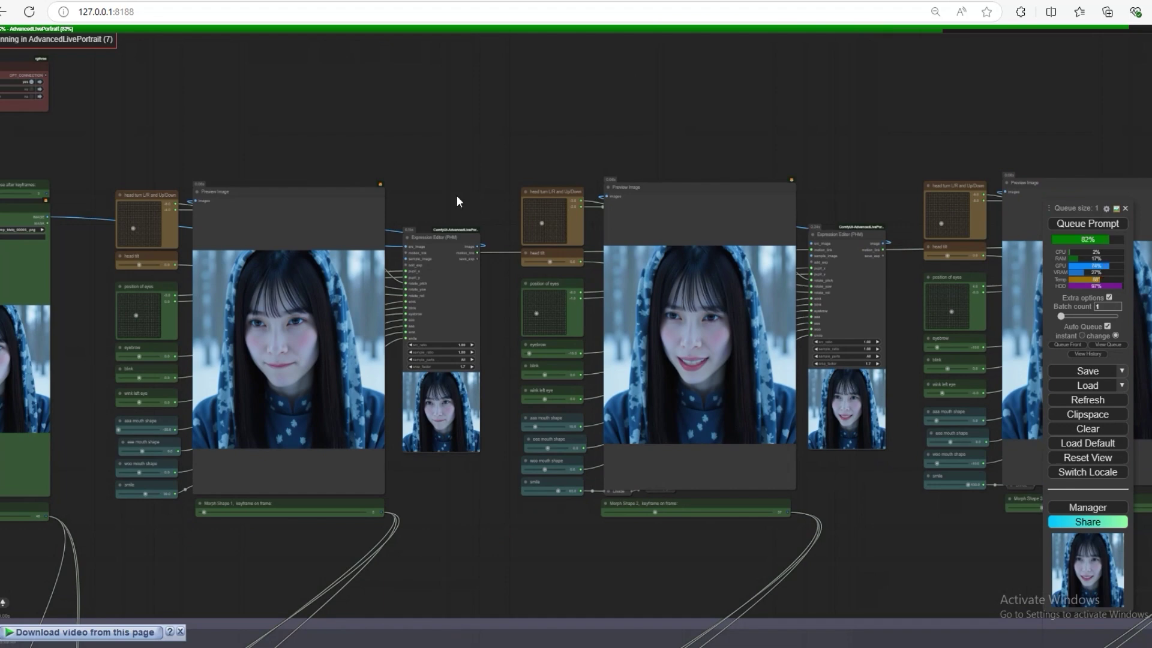
# Set the second morph shape's head turn to -6, -4.
pyautogui.moveTo(455, 196); pyautogui.dragTo(286, 202)
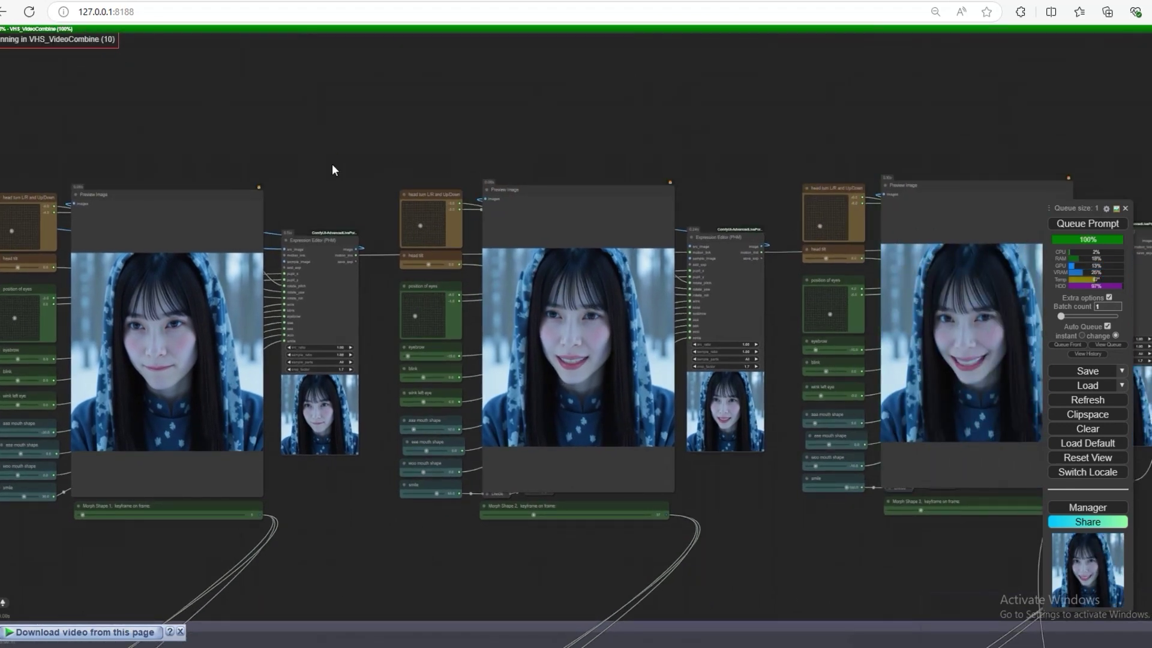
pyautogui.moveTo(332, 164); pyautogui.dragTo(419, 222)
pyautogui.scroll(1, 641, 260)
pyautogui.scroll(2, 441, 276)
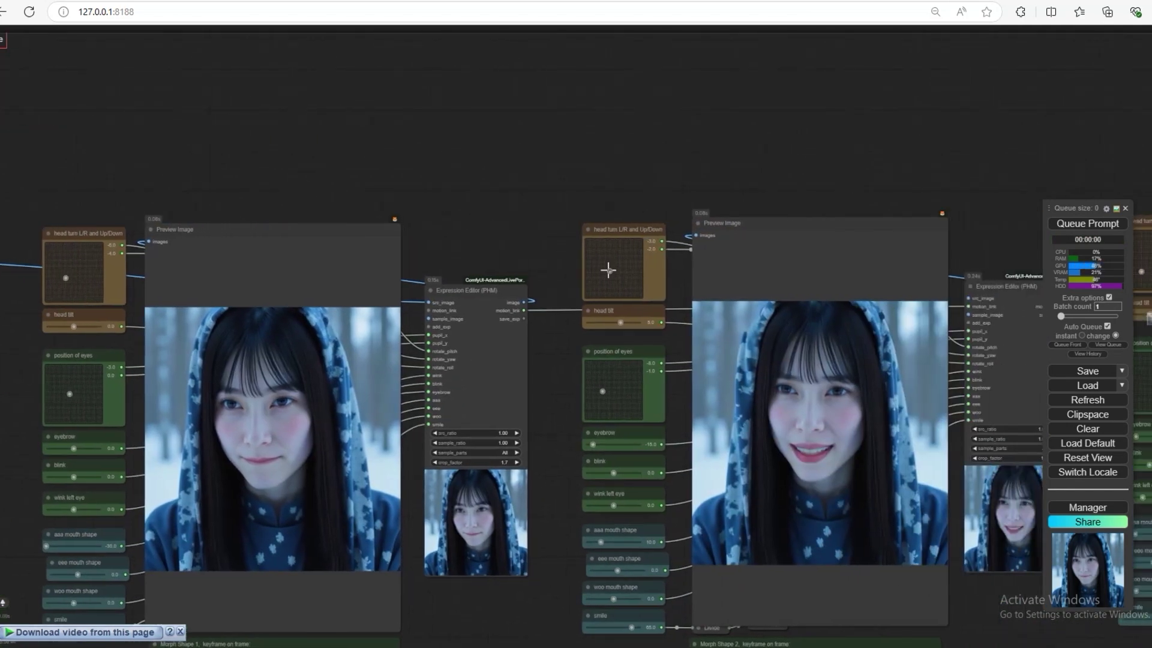
pyautogui.moveTo(606, 267); pyautogui.dragTo(602, 275)
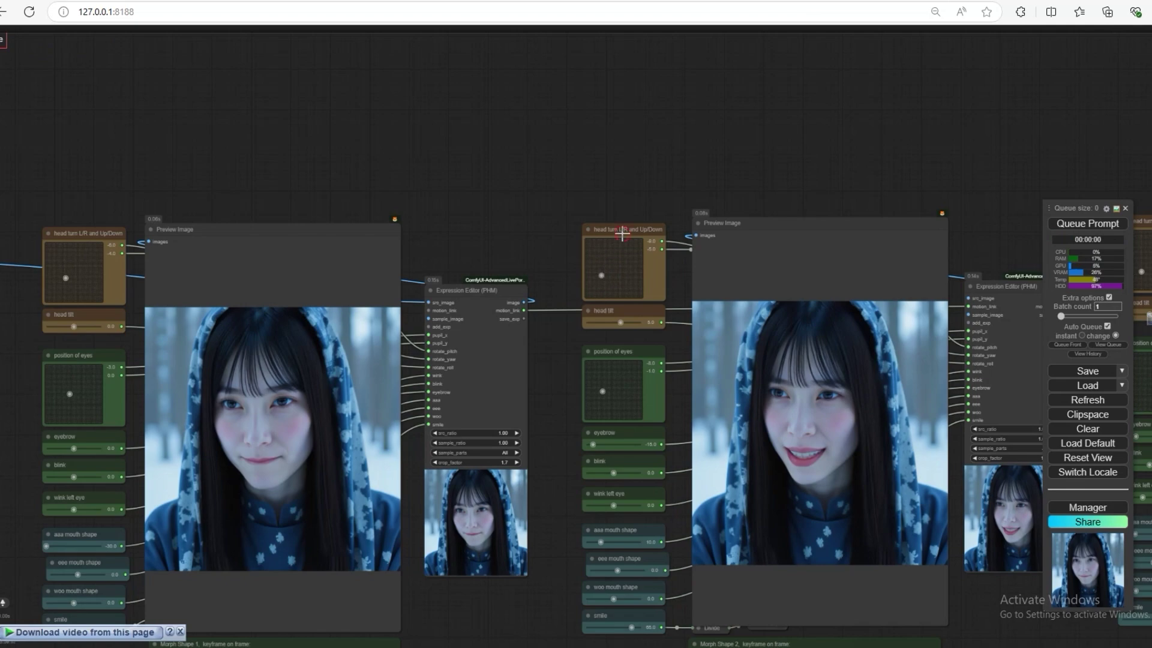
pyautogui.moveTo(622, 234); pyautogui.dragTo(611, 233)
pyautogui.scroll(6, 661, 239)
pyautogui.doubleClick(643, 259)
pyautogui.write('-4')
pyautogui.click(804, 257)
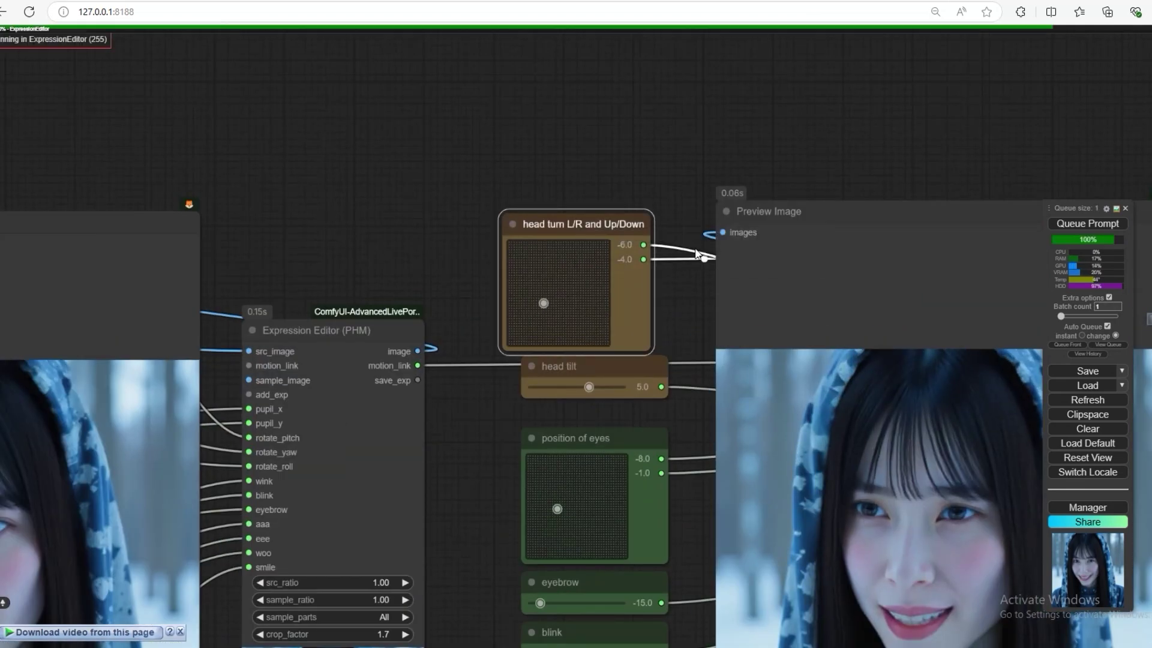
# Set the Y value of the third morph shape's head turn to -4.
pyautogui.scroll(-5, 551, 436)
pyautogui.moveTo(900, 150); pyautogui.dragTo(300, 114)
pyautogui.scroll(3, 540, 240)
pyautogui.doubleClick(639, 242)
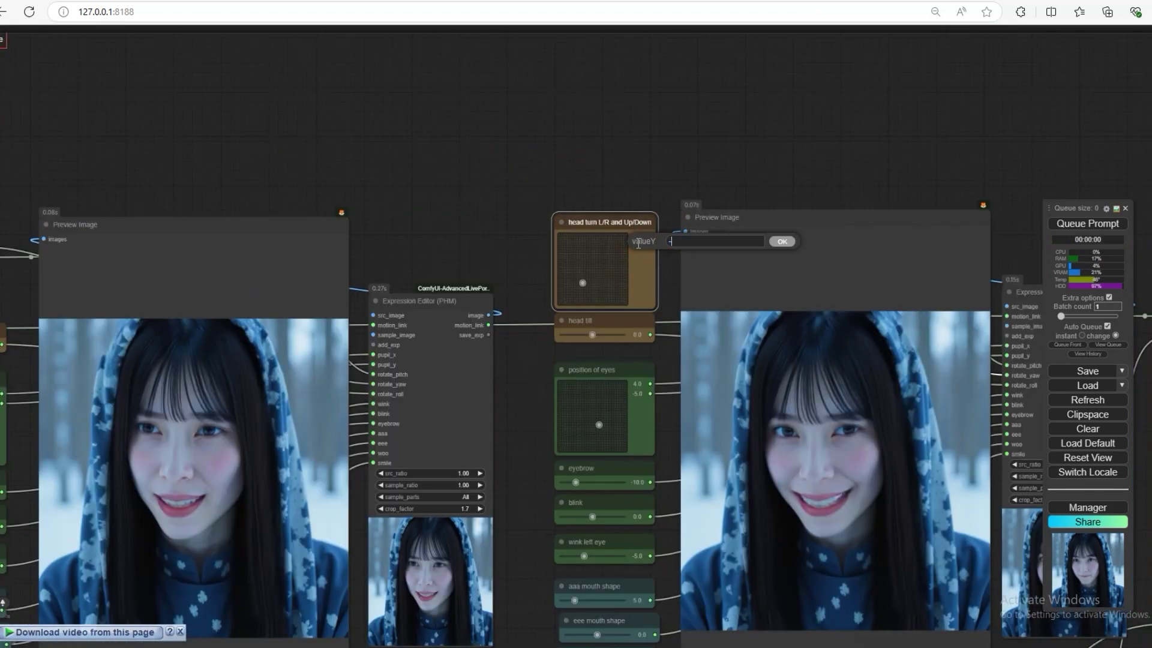
pyautogui.write('-4')
pyautogui.press('Return')
# Turn off Auto Queue, re-enable Preview Render and Crazy logic for animation, and queue the prompt.
pyautogui.scroll(-4, 600, 180)
pyautogui.click(1107, 326)
pyautogui.scroll(-5, 659, 240)
pyautogui.click(139, 282)
pyautogui.click(140, 287)
pyautogui.click(1087, 224)
# Examine the newly rendered videos in the Preview Render and Render groups, and return to the morph shape controls.
pyautogui.moveTo(812, 285); pyautogui.dragTo(291, 149)
pyautogui.scroll(3, 291, 149)
pyautogui.scroll(2, 493, 206)
pyautogui.moveTo(666, 192); pyautogui.dragTo(389, 134)
pyautogui.scroll(3, 647, 404)
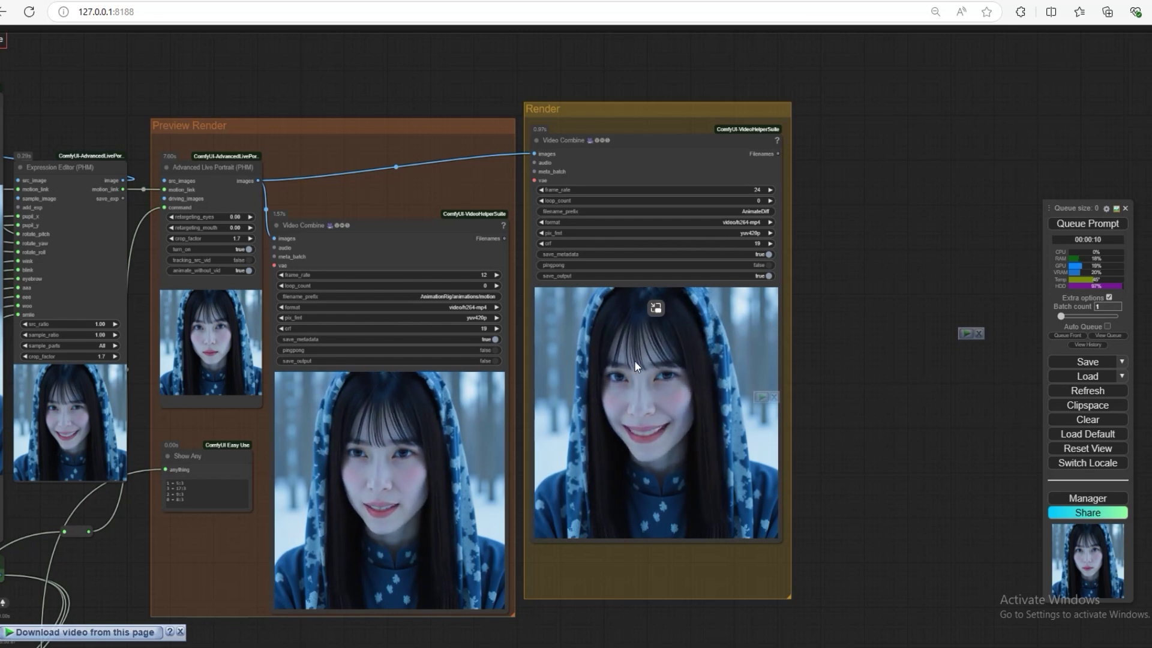
pyautogui.scroll(-2, 635, 371)
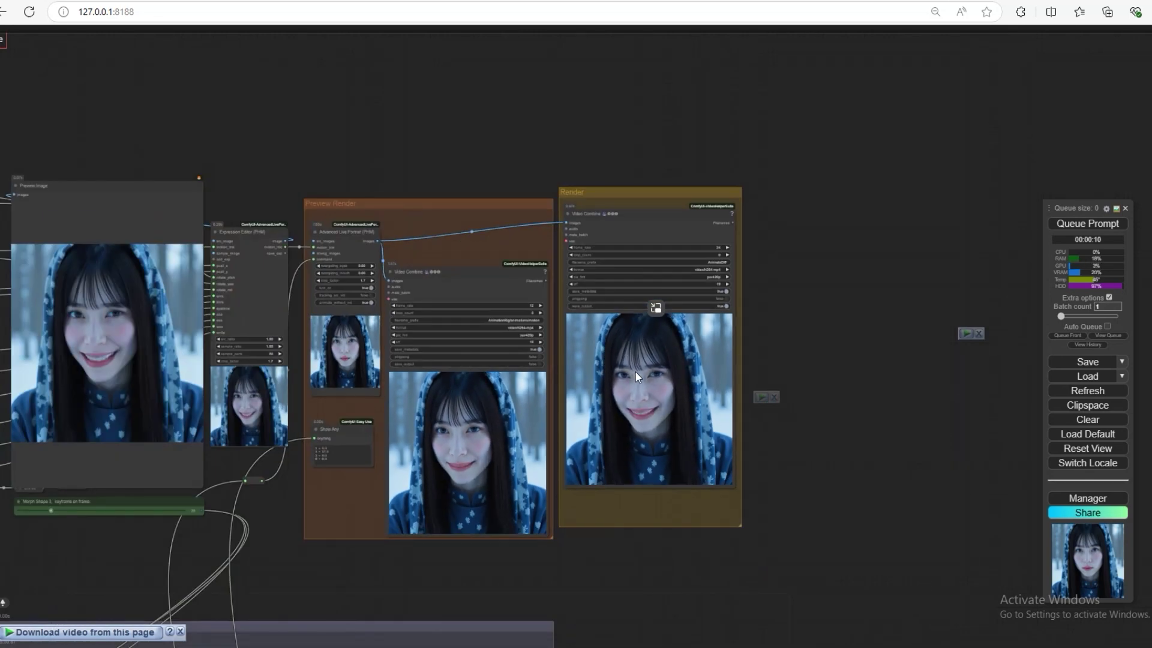
pyautogui.scroll(-4, 635, 371)
pyautogui.moveTo(287, 216); pyautogui.dragTo(637, 295)
pyautogui.scroll(6, 537, 303)
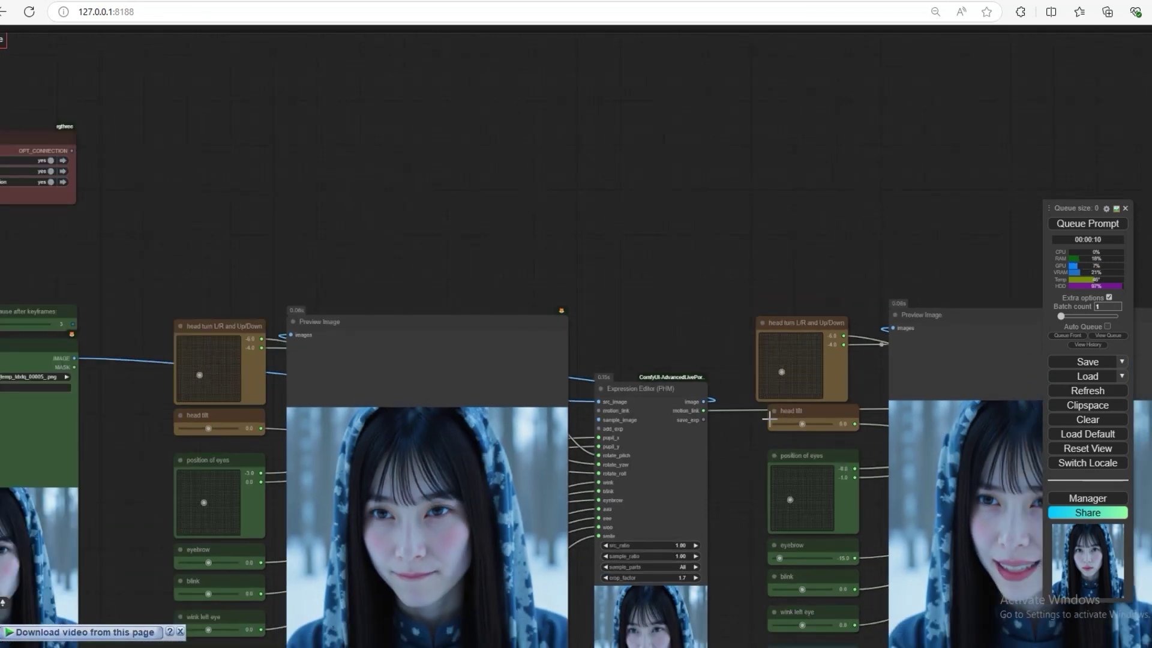
# Queue the prompt and examine the resulting videos in the Preview Render and Render groups.
pyautogui.moveTo(751, 429); pyautogui.dragTo(433, 417)
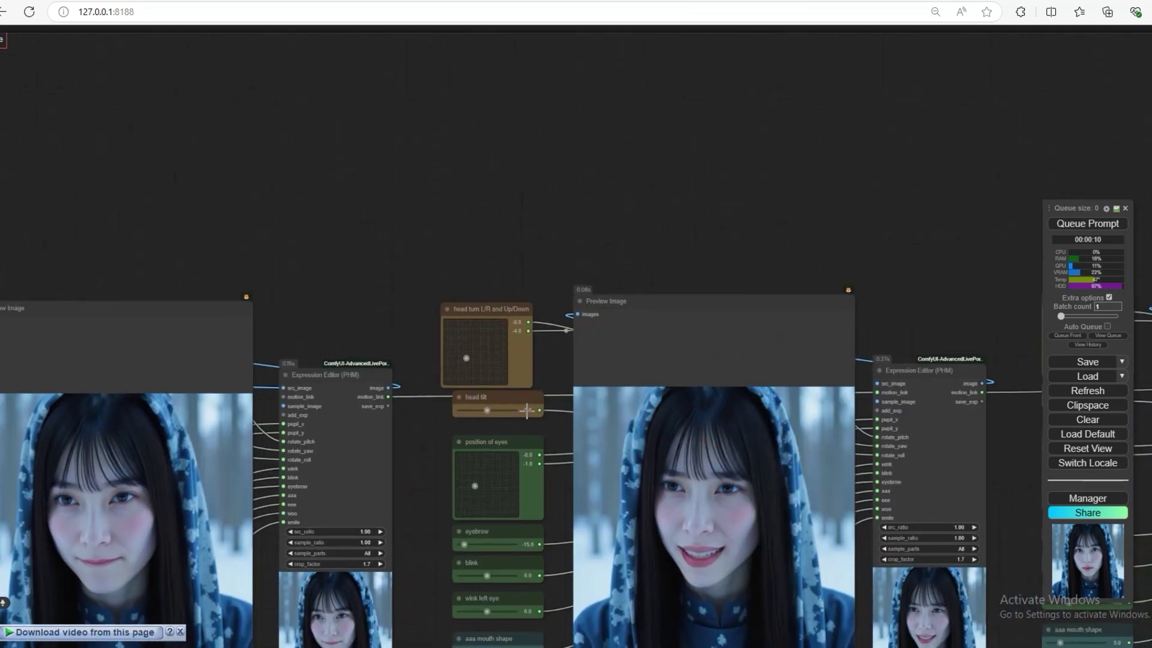
pyautogui.scroll(-1, 846, 415)
pyautogui.moveTo(1018, 382); pyautogui.dragTo(687, 376)
pyautogui.scroll(-4, 632, 378)
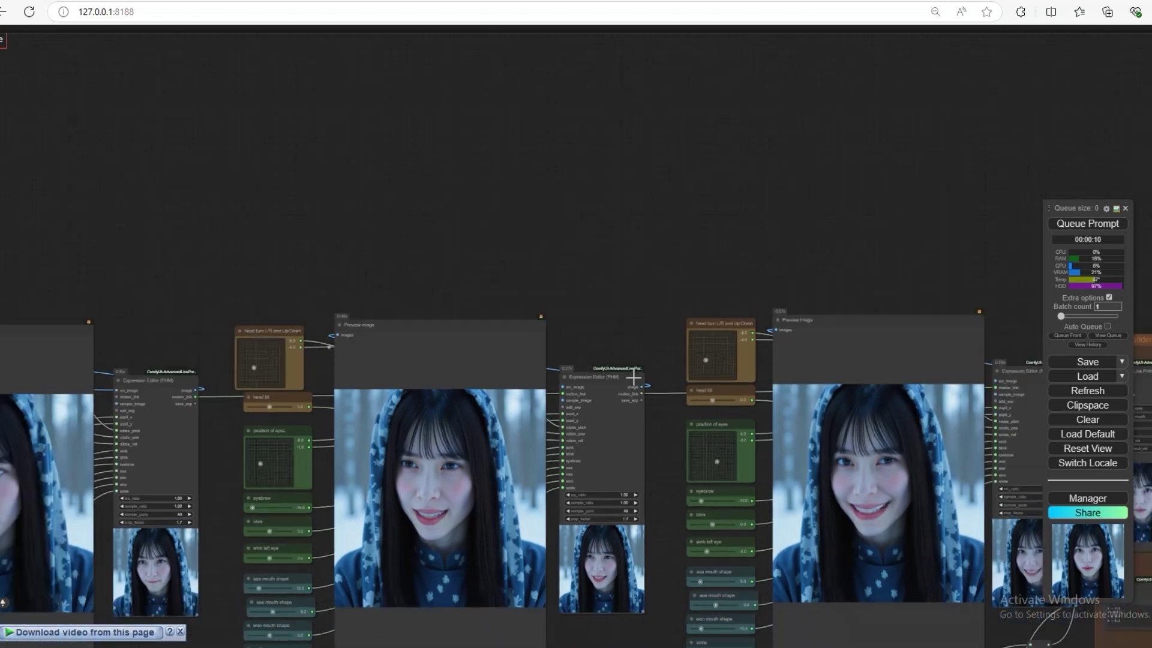
pyautogui.moveTo(1000, 278); pyautogui.dragTo(856, 278)
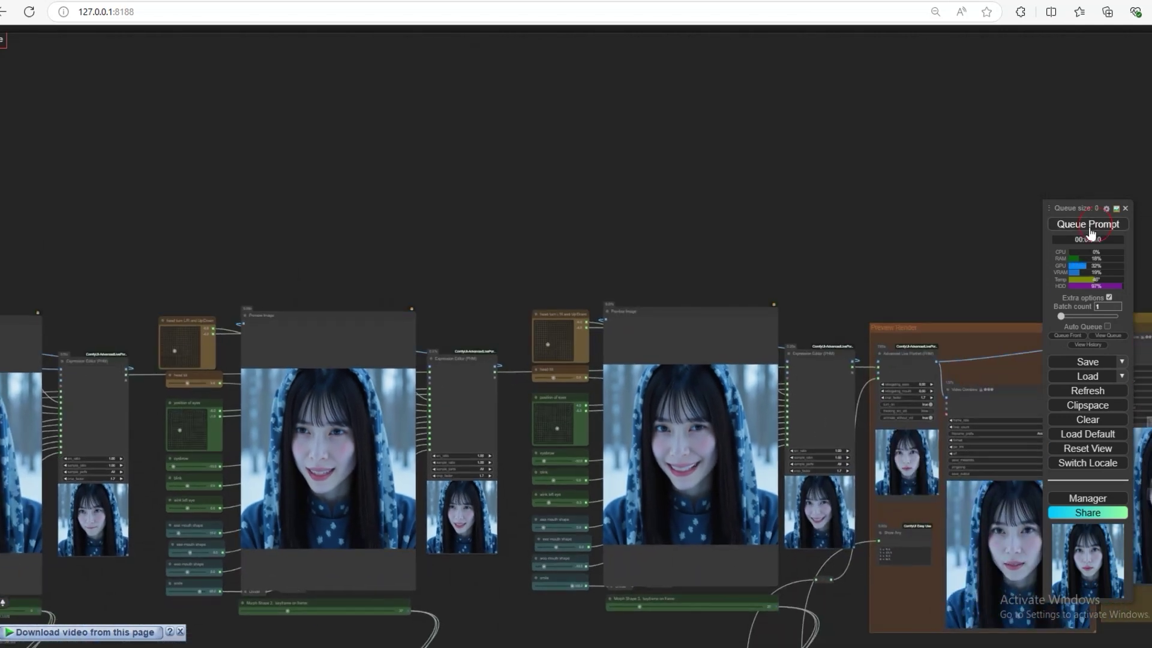
pyautogui.click(1087, 224)
pyautogui.moveTo(900, 244); pyautogui.dragTo(521, 174)
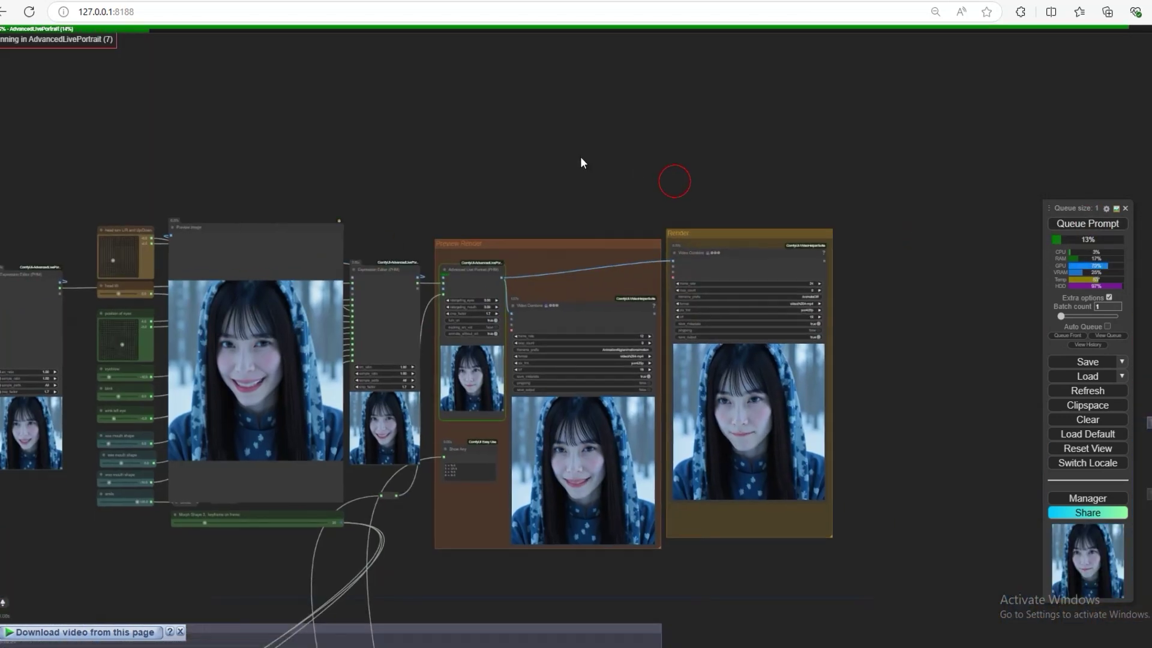
pyautogui.scroll(3, 726, 382)
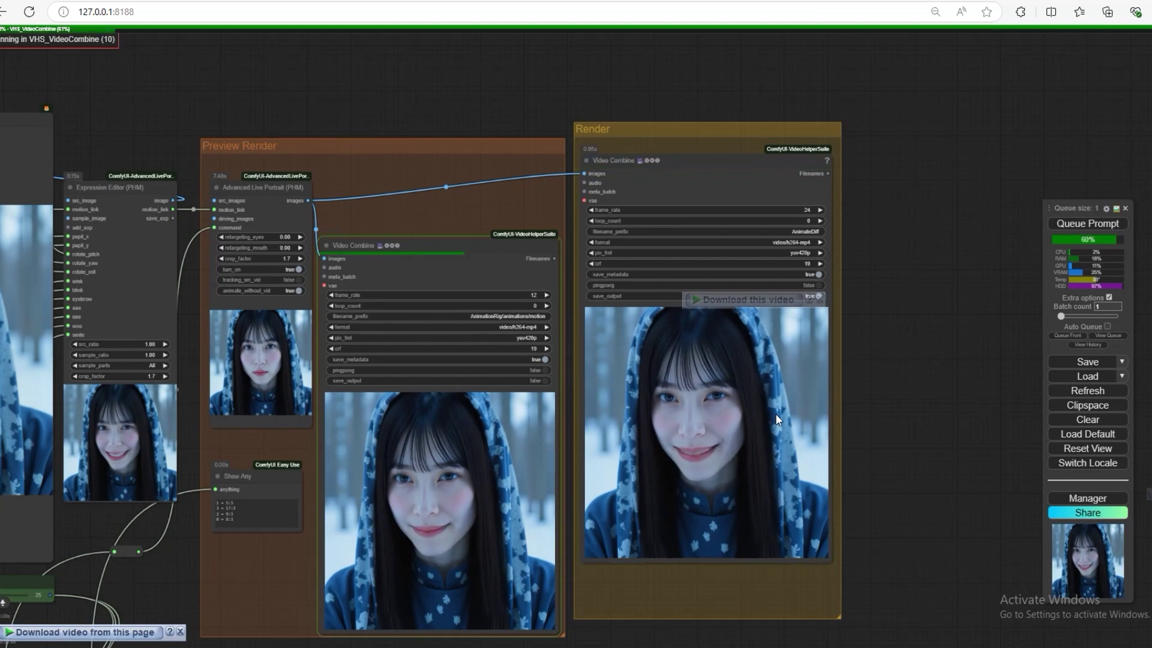
pyautogui.scroll(1, 741, 449)
pyautogui.scroll(2, 740, 448)
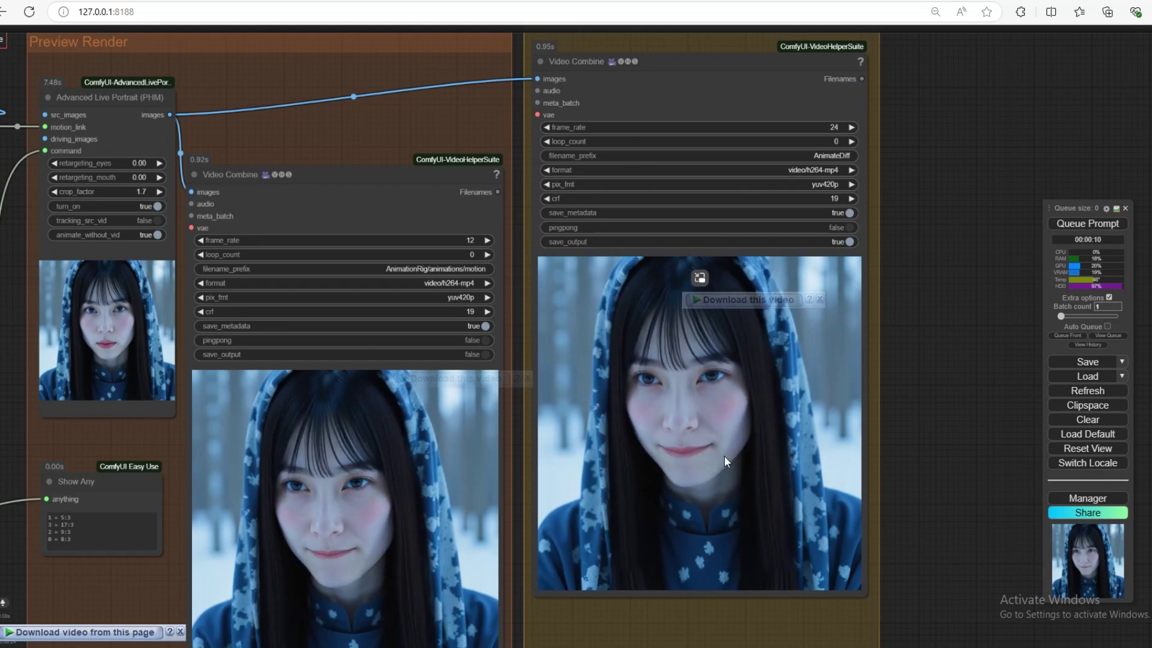
# Reset the eyebrow values of the second and third morph shapes to 0 and queue the prompt.
pyautogui.scroll(-4, 725, 455)
pyautogui.moveTo(304, 180); pyautogui.dragTo(775, 252)
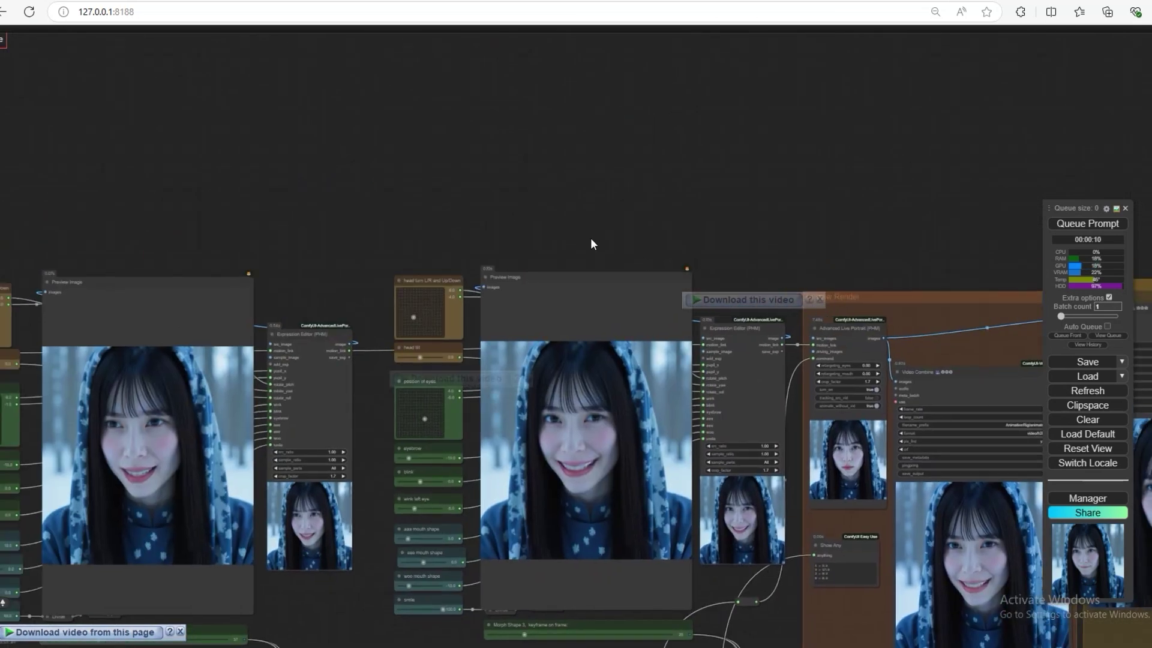
pyautogui.moveTo(480, 234); pyautogui.dragTo(737, 225)
pyautogui.scroll(3, 690, 444)
pyautogui.doubleClick(713, 450)
pyautogui.write('-15')
pyautogui.press('Return')
pyautogui.scroll(-5, 617, 394)
pyautogui.click(1087, 224)
# Compare the re-rendered animation in the Preview Render and Render groups, checking how smoothly the expression changes.
pyautogui.moveTo(816, 401); pyautogui.dragTo(50, 354)
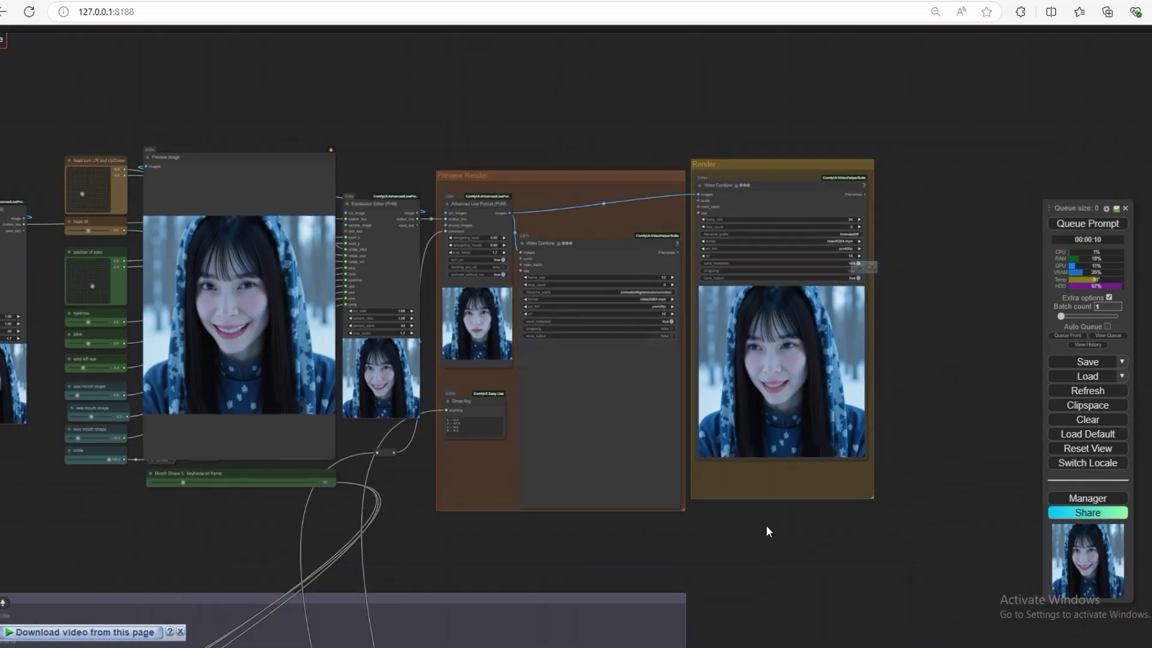
pyautogui.scroll(9, 833, 380)
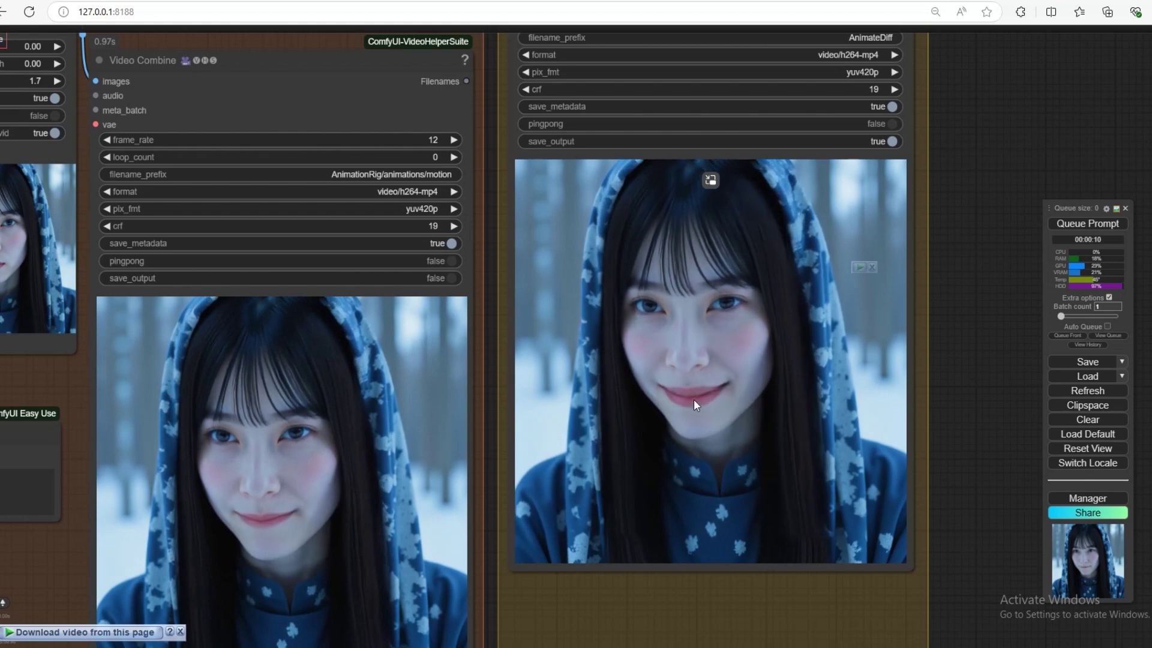
pyautogui.scroll(-5, 694, 398)
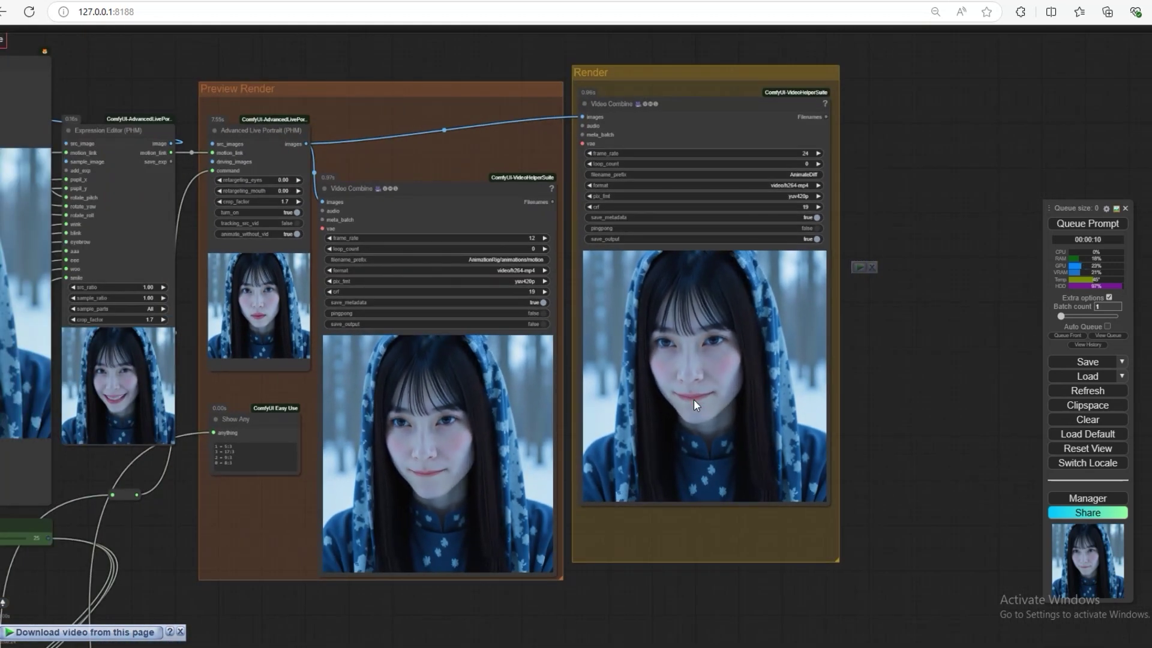
pyautogui.scroll(-2, 693, 399)
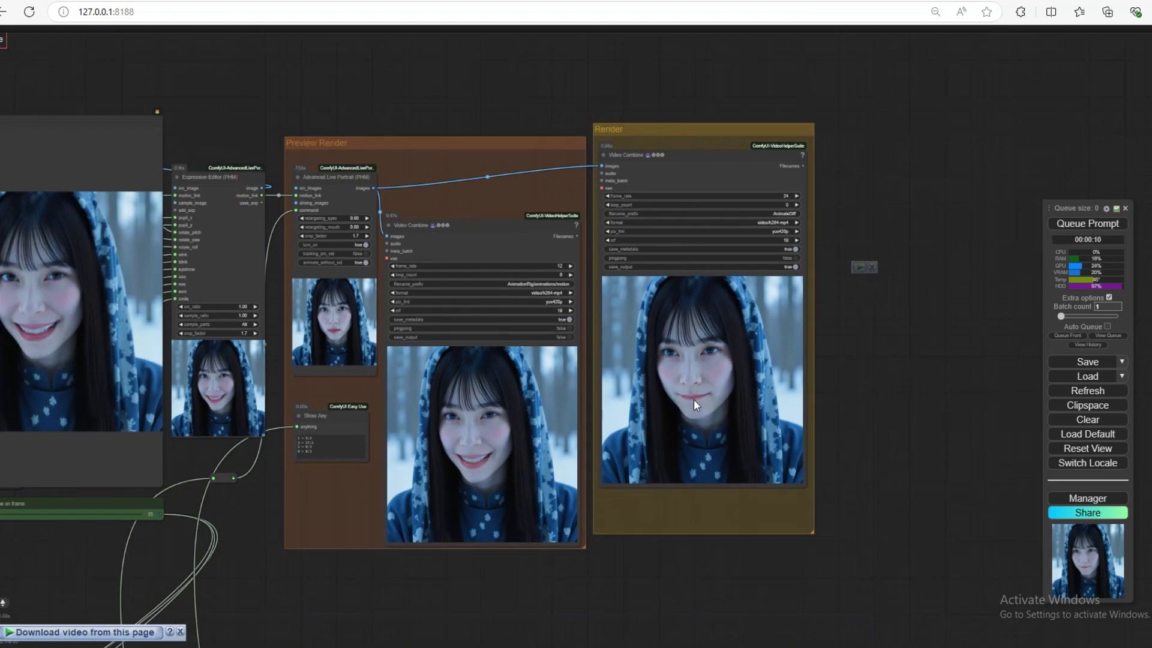
pyautogui.scroll(-2, 693, 398)
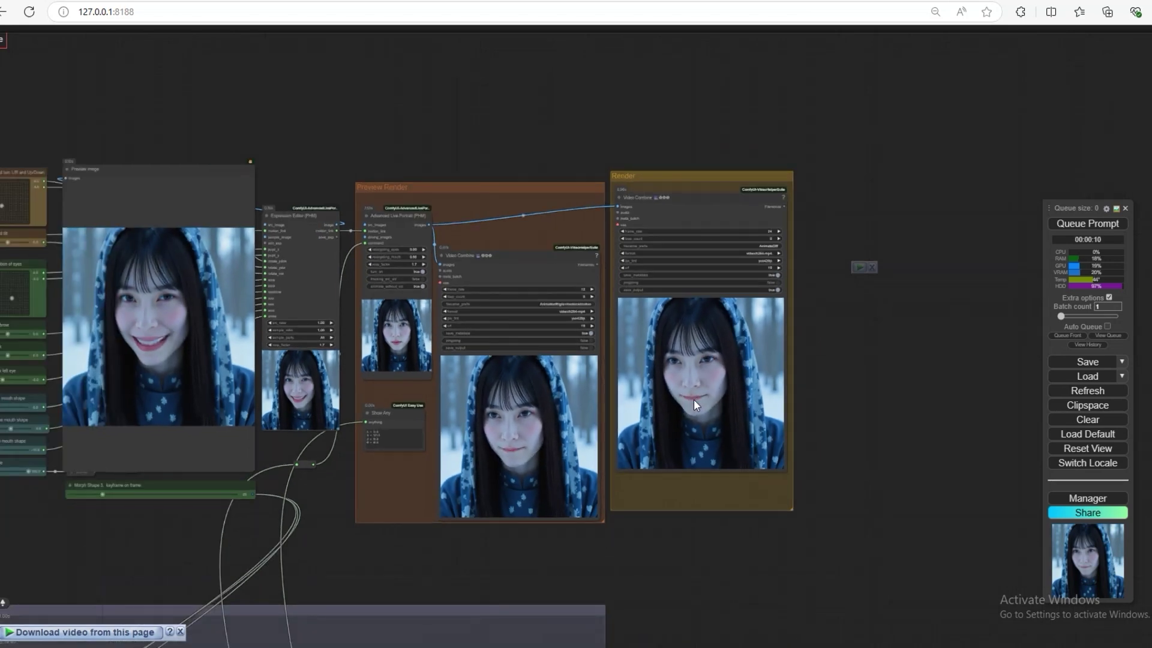
pyautogui.scroll(-2, 694, 398)
# Upload ComfyUI_temp_tdxtq_00003_ from the Desktop as the new source portrait in the Load Image node.
pyautogui.moveTo(415, 524); pyautogui.dragTo(792, 509)
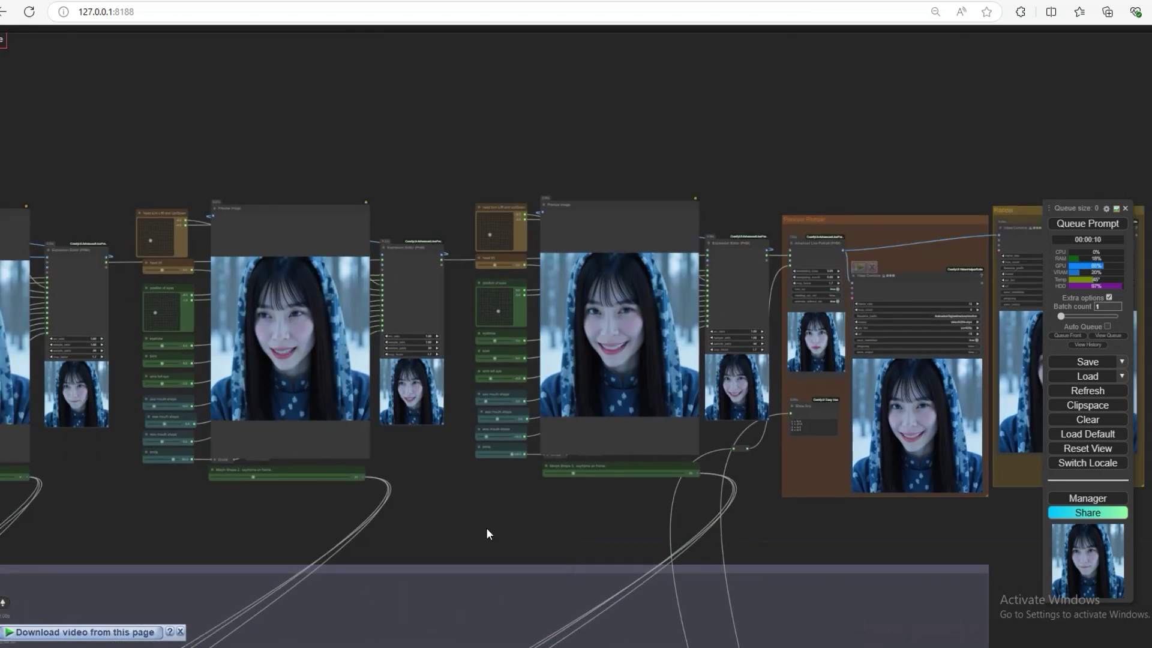
pyautogui.moveTo(450, 532); pyautogui.dragTo(846, 528)
pyautogui.moveTo(520, 523); pyautogui.dragTo(836, 526)
pyautogui.scroll(3, 483, 330)
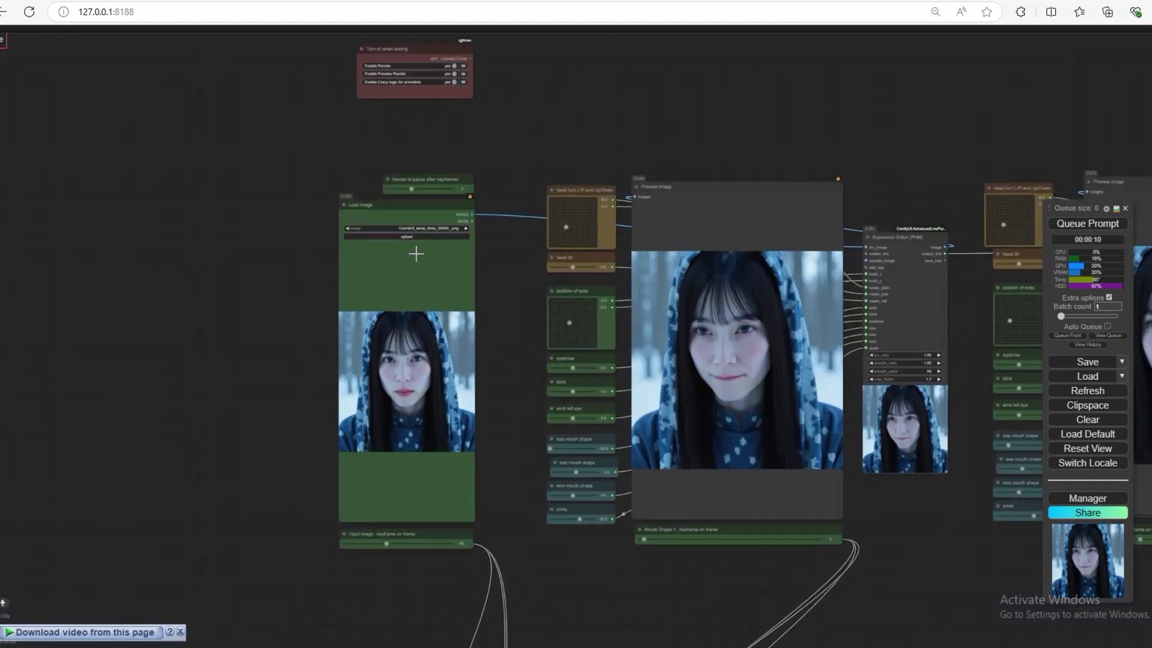
pyautogui.click(412, 236)
pyautogui.scroll(-5, 436, 231)
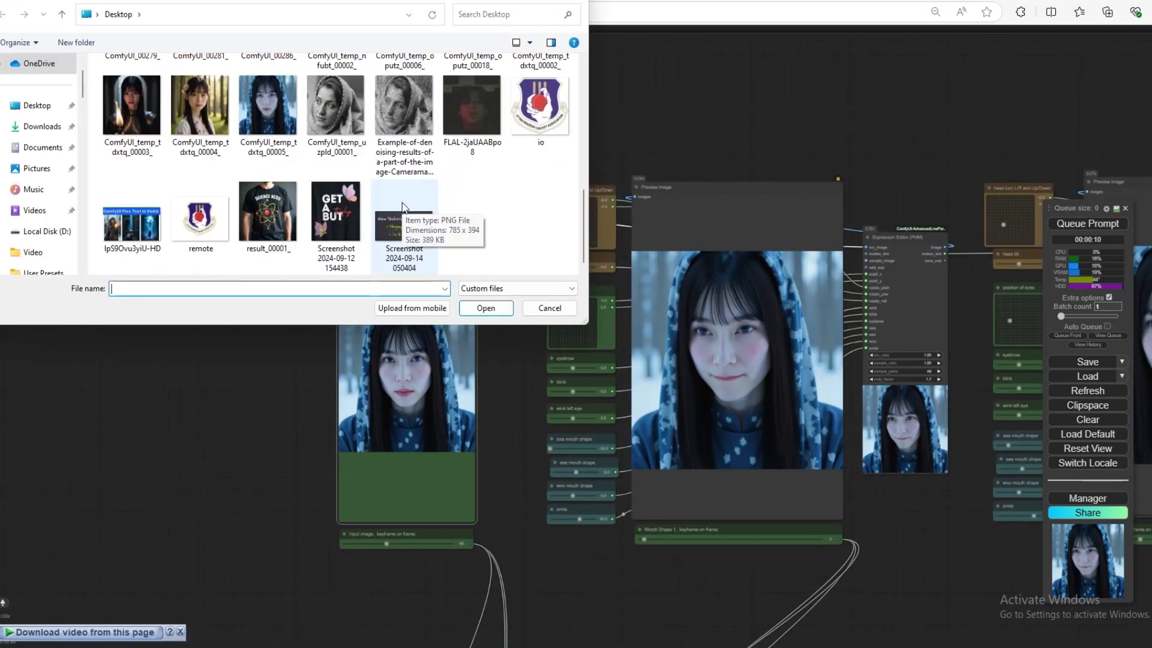
pyautogui.doubleClick(132, 105)
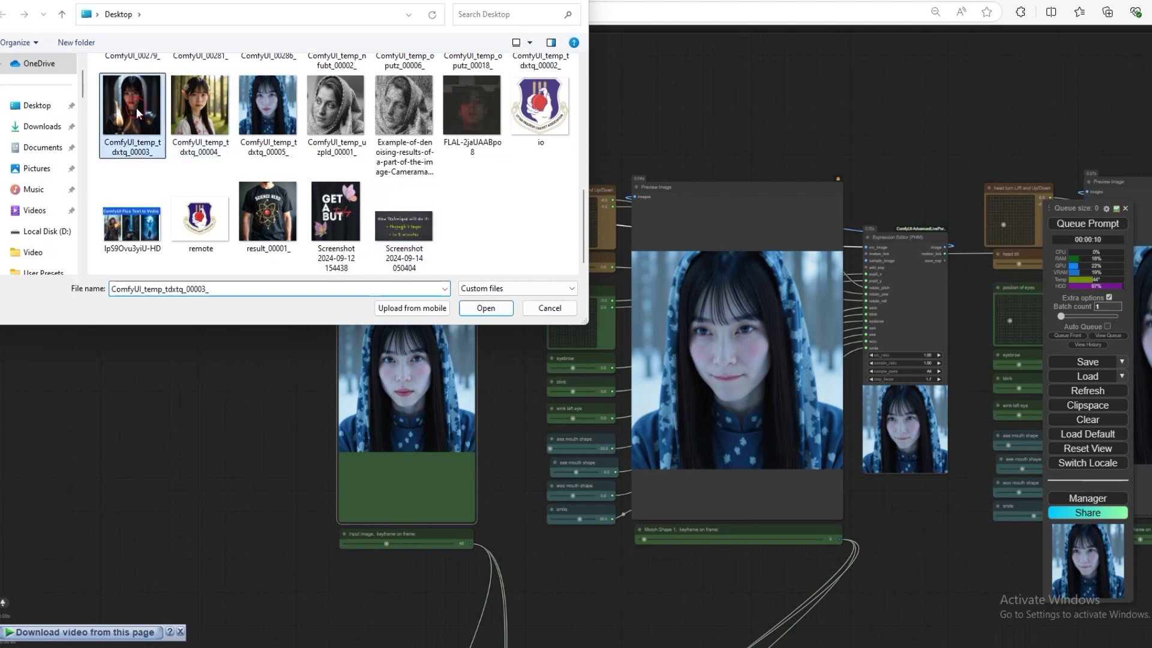
# Disable Preview Render and Crazy logic for animation, and turn on Auto Queue in change mode.
pyautogui.scroll(5, 506, 374)
pyautogui.scroll(-6, 505, 374)
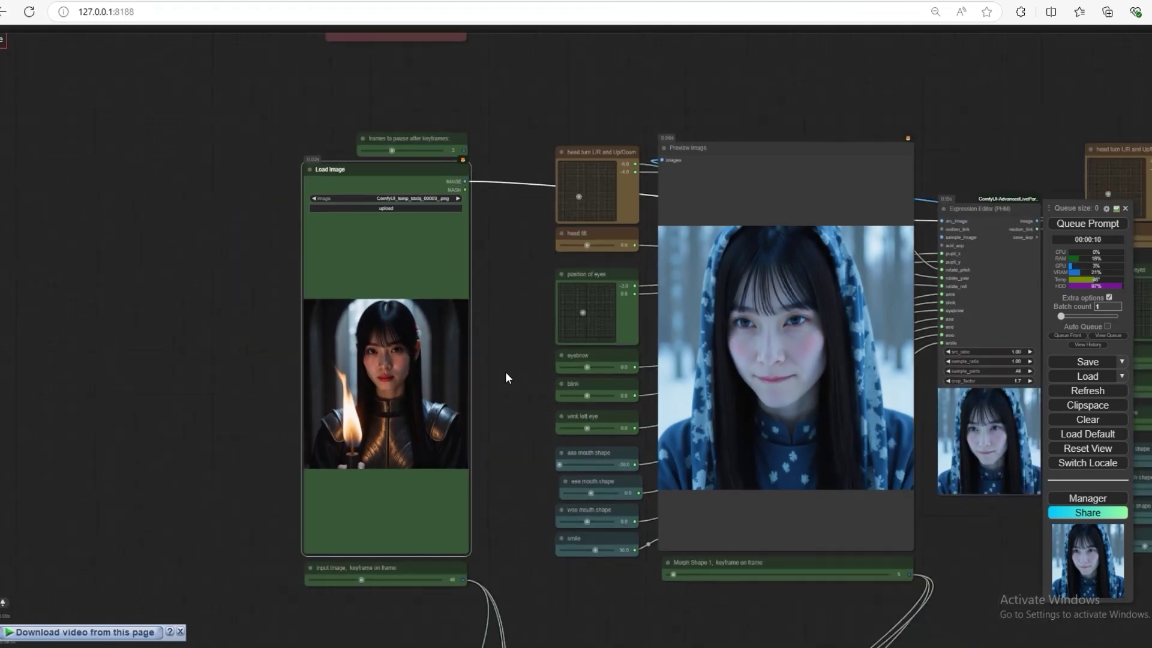
pyautogui.moveTo(493, 147); pyautogui.dragTo(506, 251)
pyautogui.scroll(3, 465, 205)
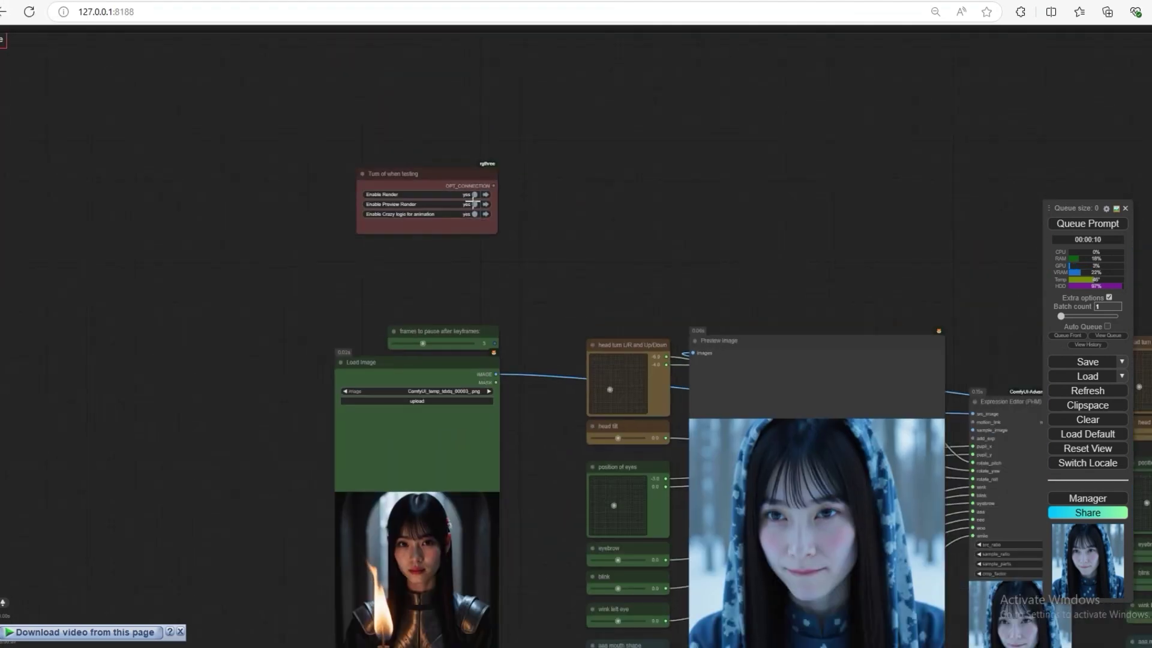
pyautogui.click(471, 215)
pyautogui.scroll(-2, 543, 240)
pyautogui.moveTo(611, 241); pyautogui.dragTo(365, 212)
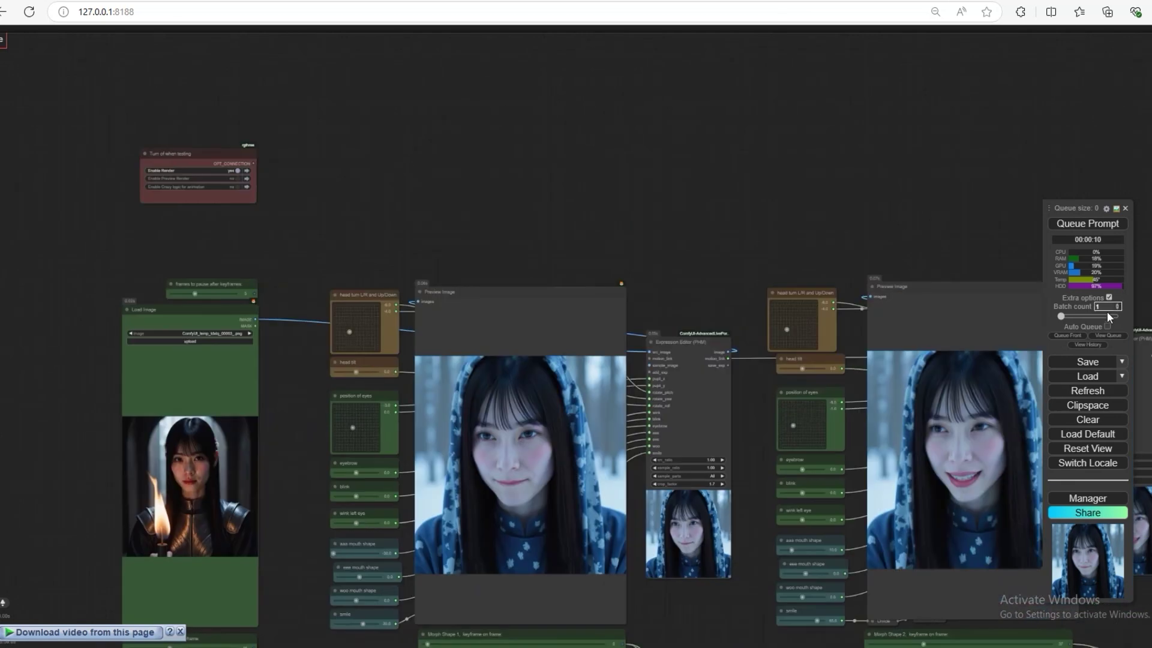
pyautogui.click(1106, 326)
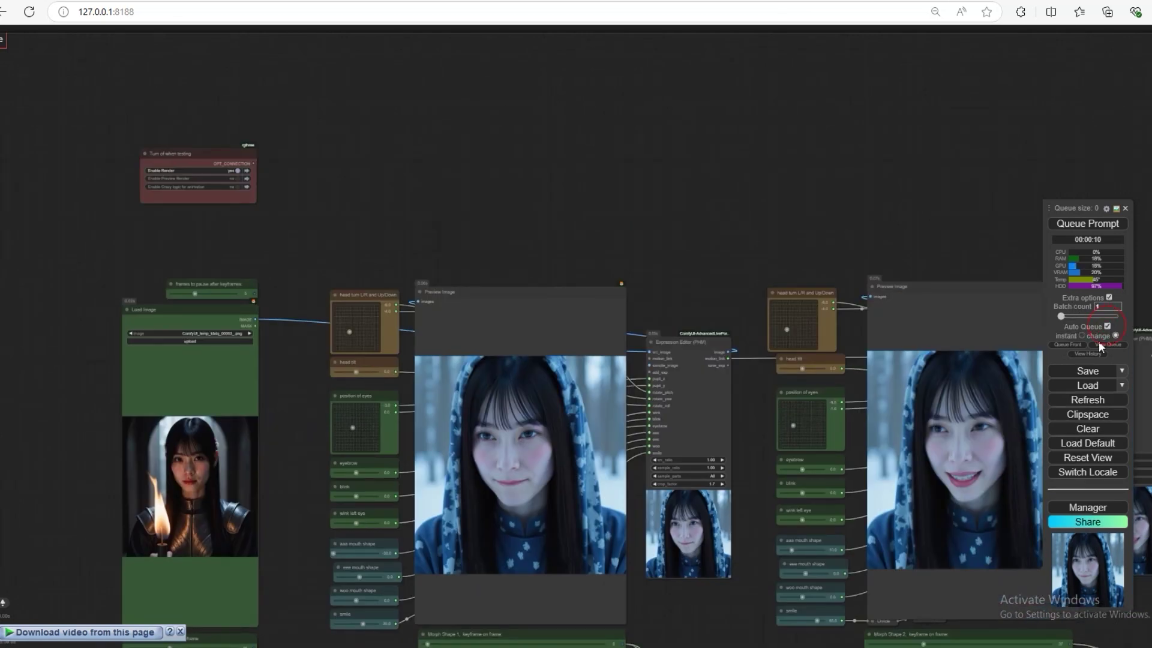
# Set the first morph shape's wink left eye value to 10.
pyautogui.scroll(3, 478, 201)
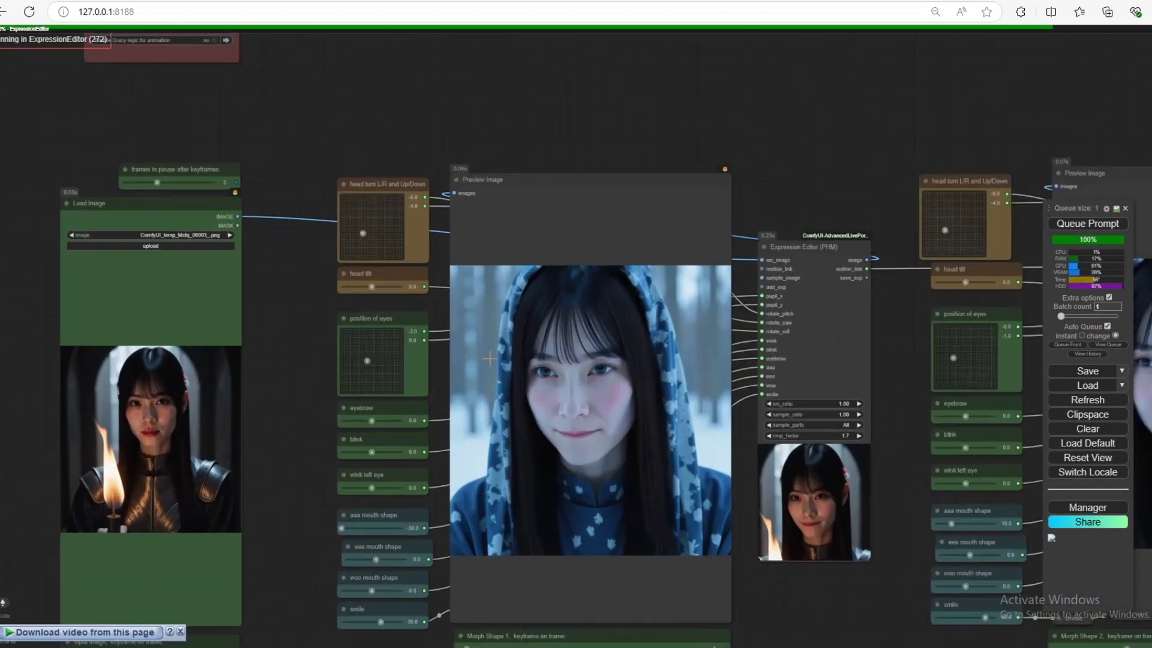
pyautogui.scroll(-3, 638, 368)
pyautogui.scroll(3, 638, 369)
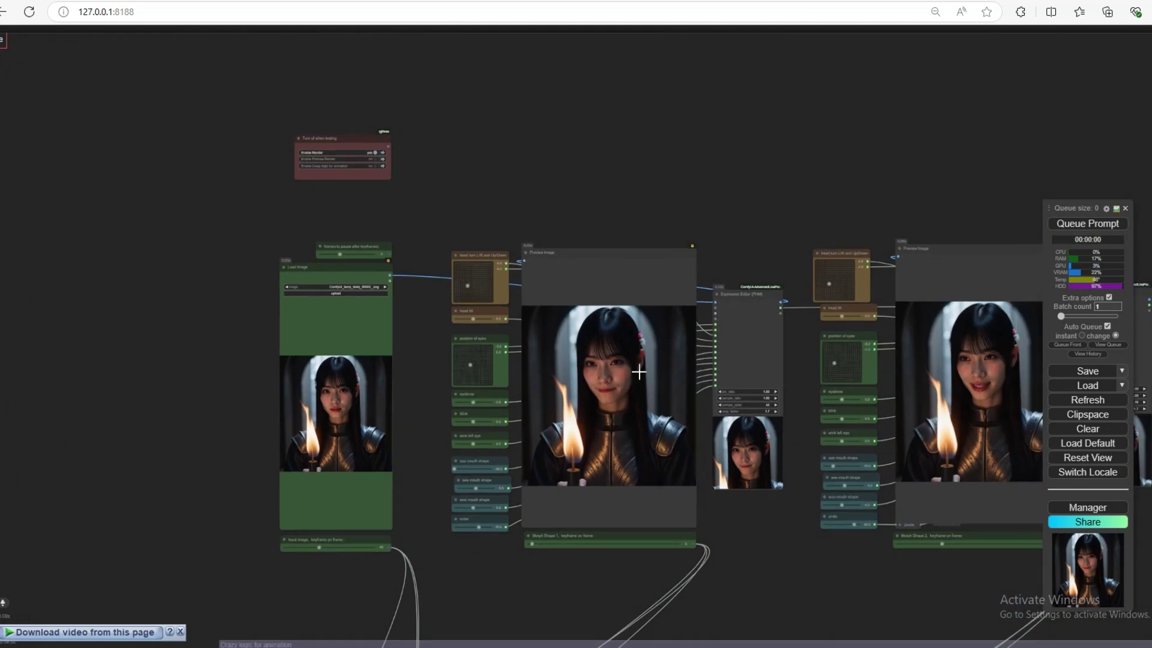
pyautogui.scroll(2, 639, 372)
pyautogui.scroll(-2, 639, 372)
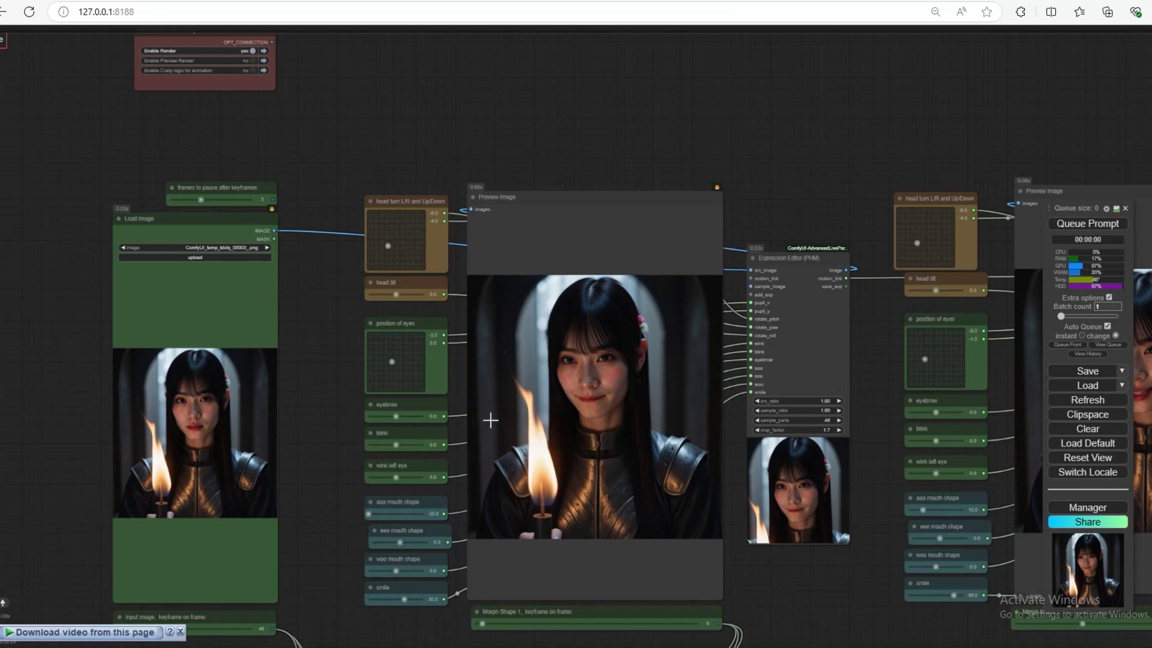
pyautogui.moveTo(402, 416); pyautogui.dragTo(394, 445)
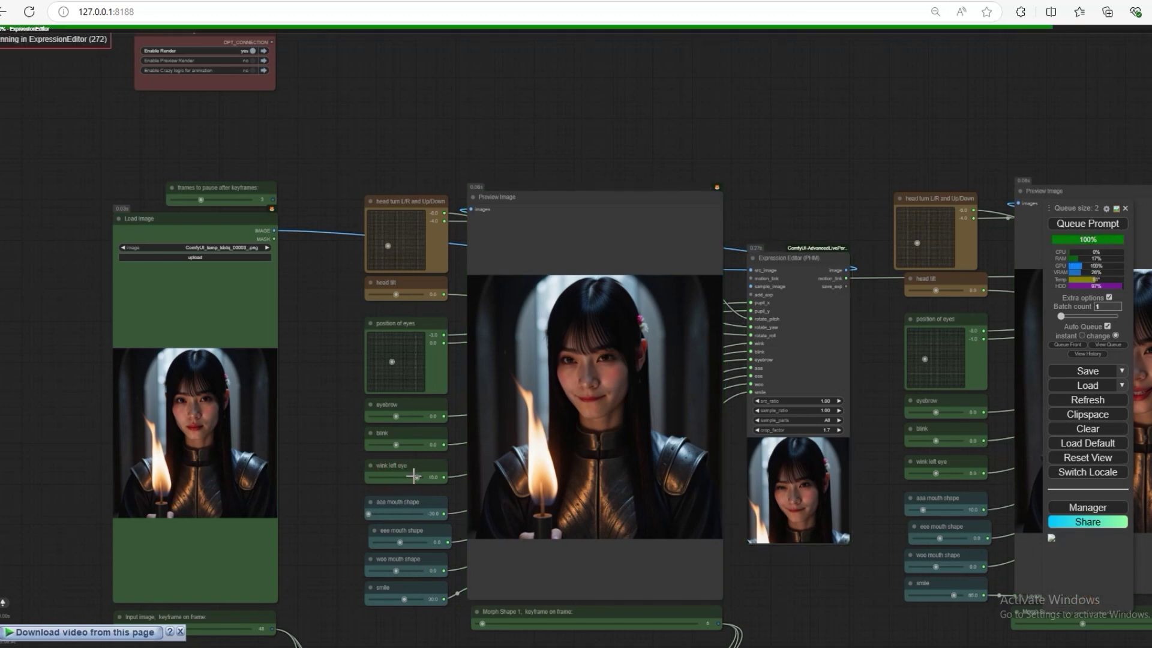
pyautogui.moveTo(416, 477); pyautogui.dragTo(406, 477)
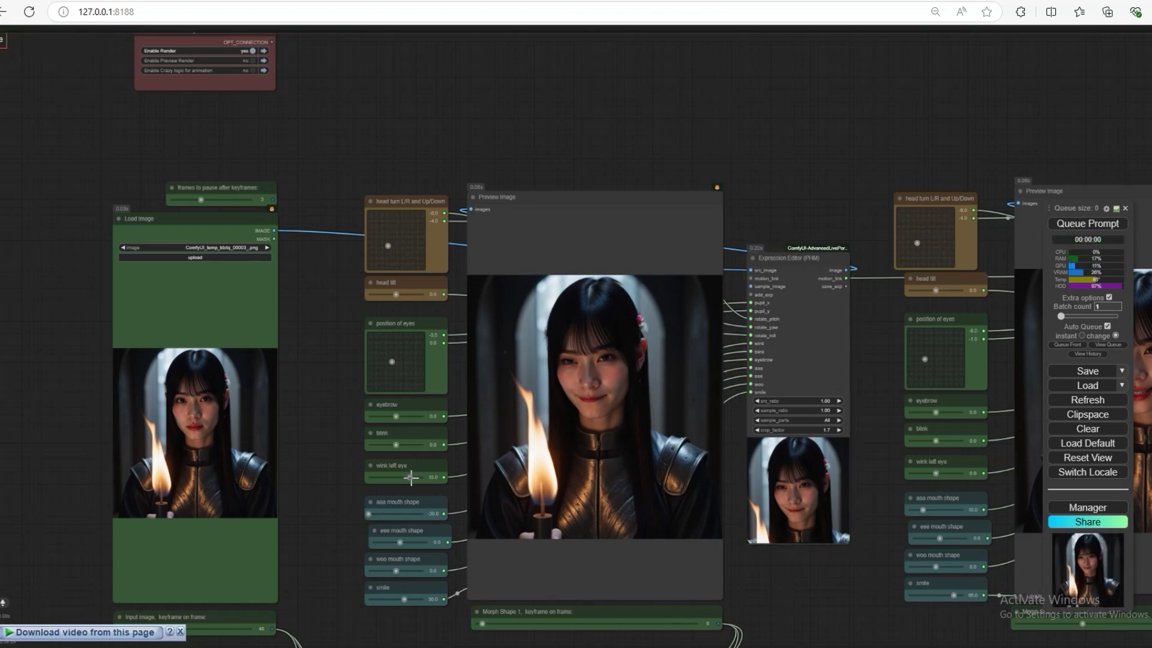
# Set the second morph shape's wink left eye value to 15.
pyautogui.scroll(-2, 759, 530)
pyautogui.moveTo(912, 482); pyautogui.dragTo(574, 459)
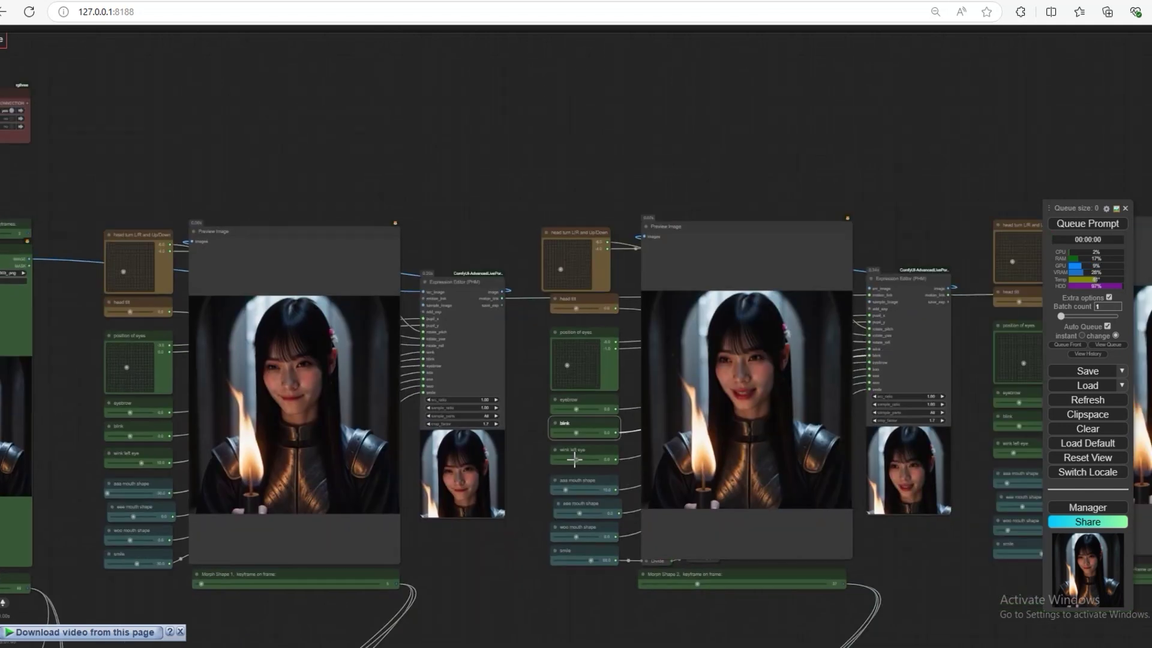
pyautogui.click(576, 459)
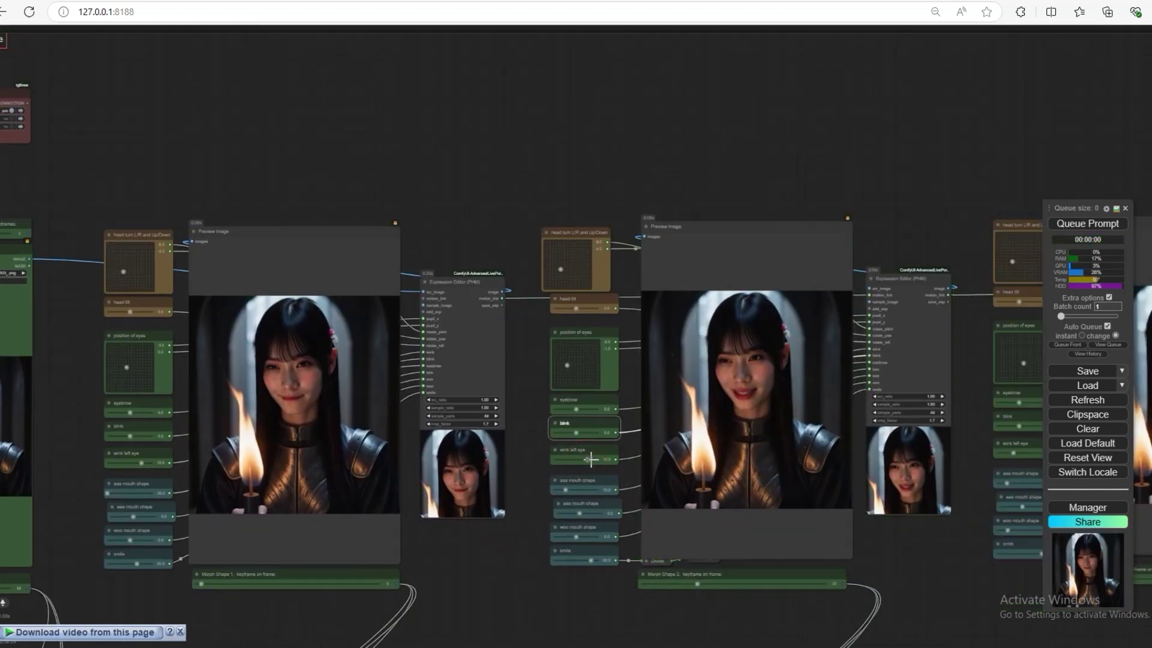
pyautogui.click(596, 460)
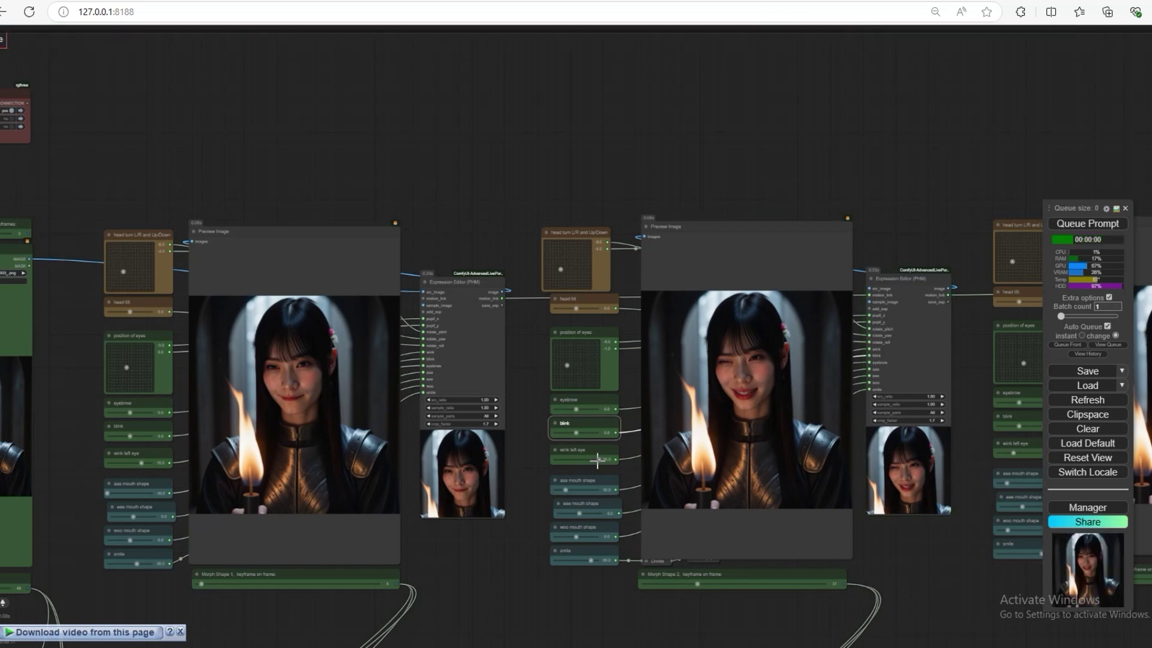
pyautogui.click(597, 459)
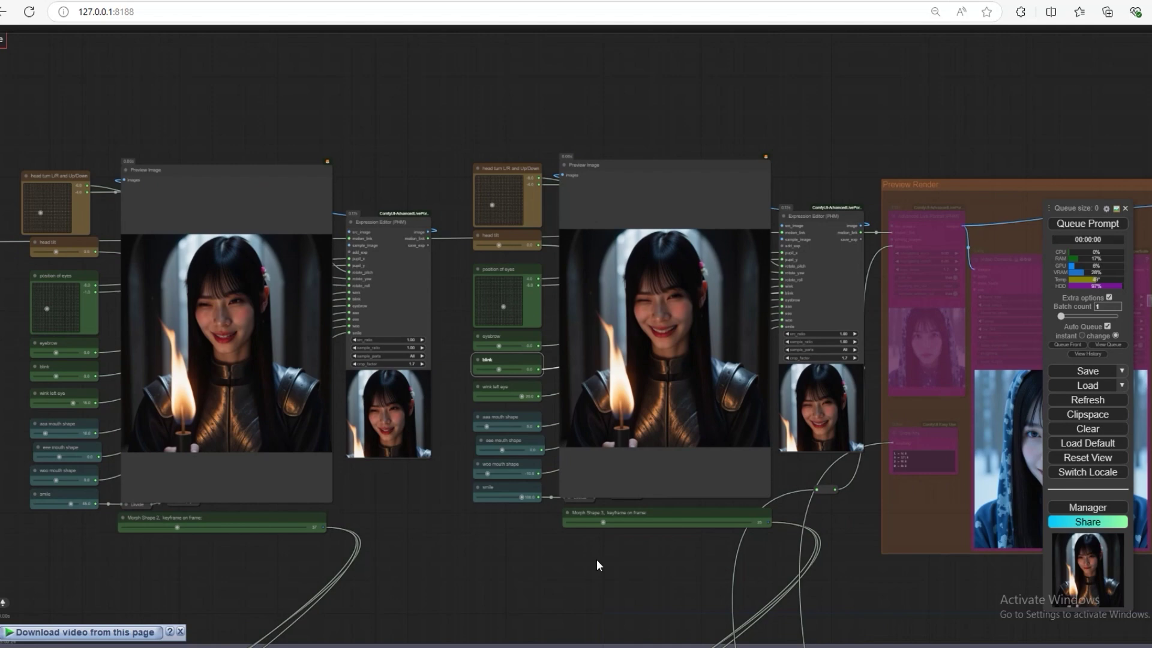
# Re-enable Preview Render and Crazy logic for animation to render the new candle portrait's animation.
pyautogui.moveTo(596, 559); pyautogui.dragTo(465, 553)
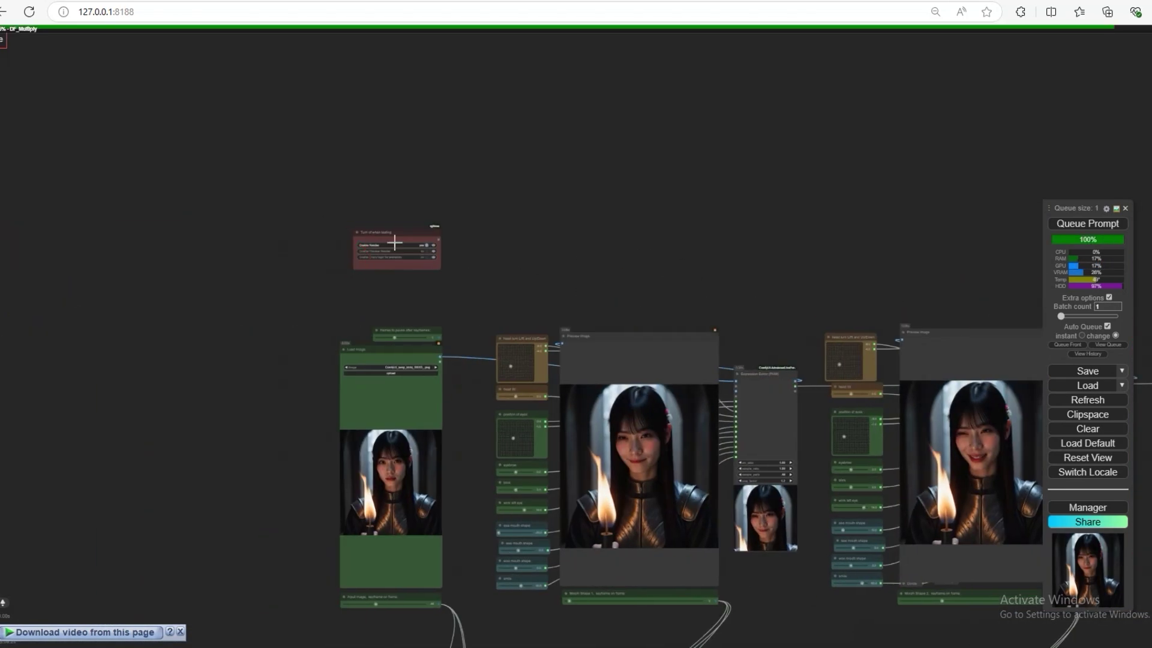
pyautogui.scroll(6, 394, 243)
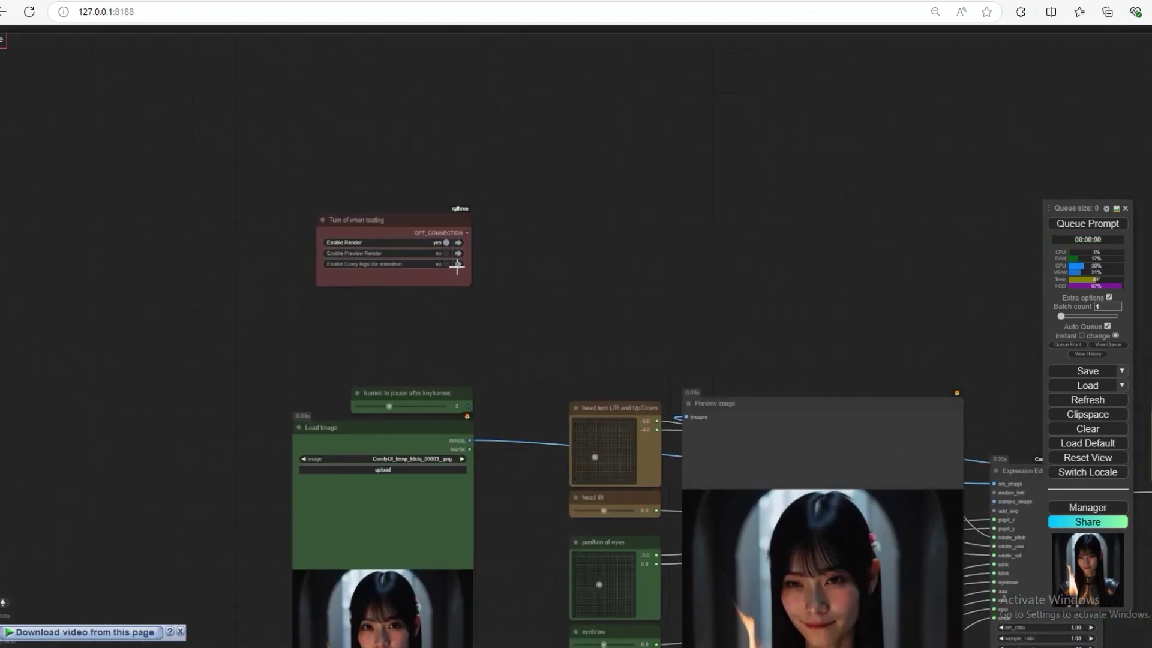
pyautogui.scroll(-1, 684, 287)
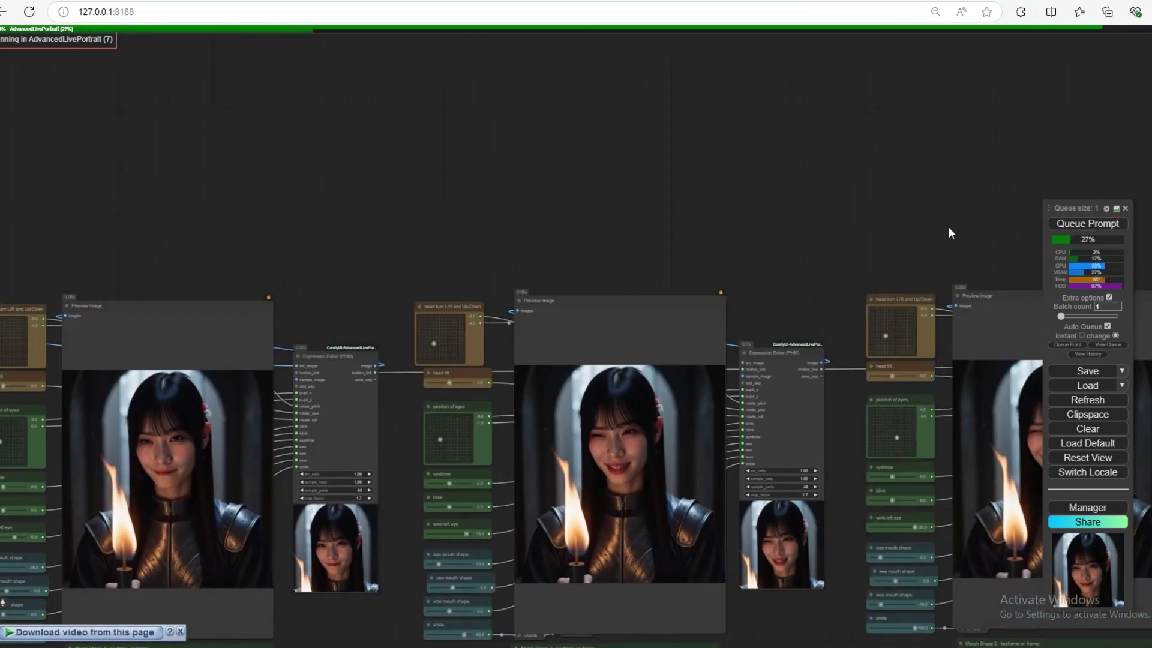
# Examine the rendered animation of the candle portrait, and return to the source image and the first morph shape's controls.
pyautogui.moveTo(949, 233); pyautogui.dragTo(546, 202)
pyautogui.scroll(-2, 678, 204)
pyautogui.moveTo(712, 226); pyautogui.dragTo(486, 169)
pyautogui.scroll(-1, 618, 386)
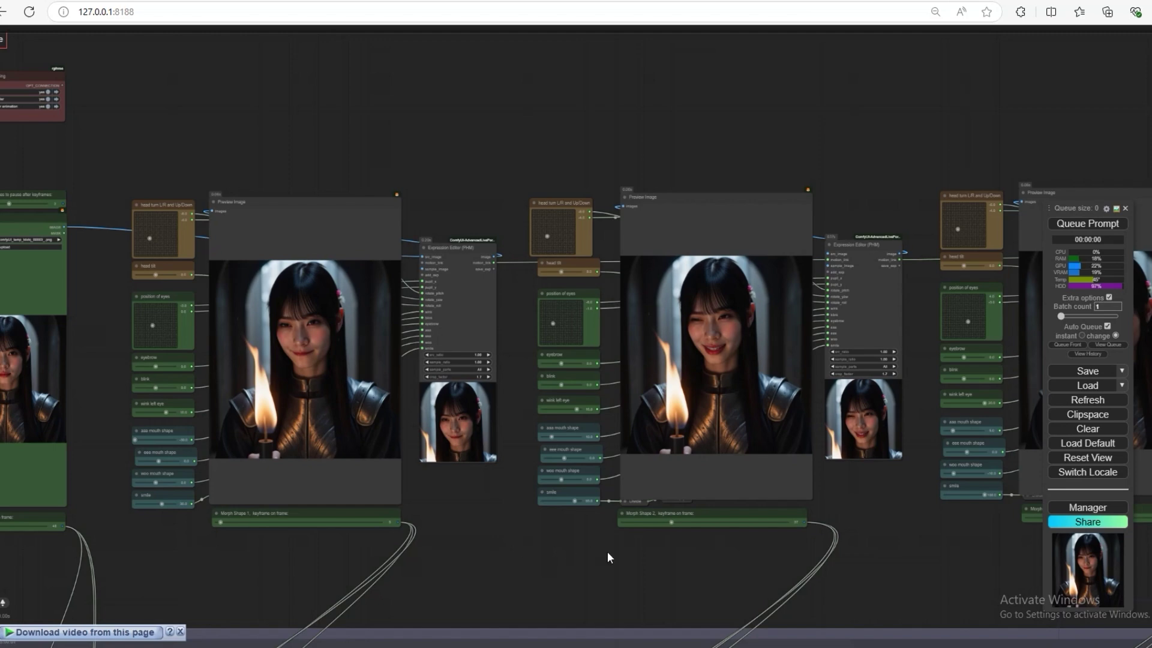
pyautogui.moveTo(608, 553); pyautogui.dragTo(780, 524)
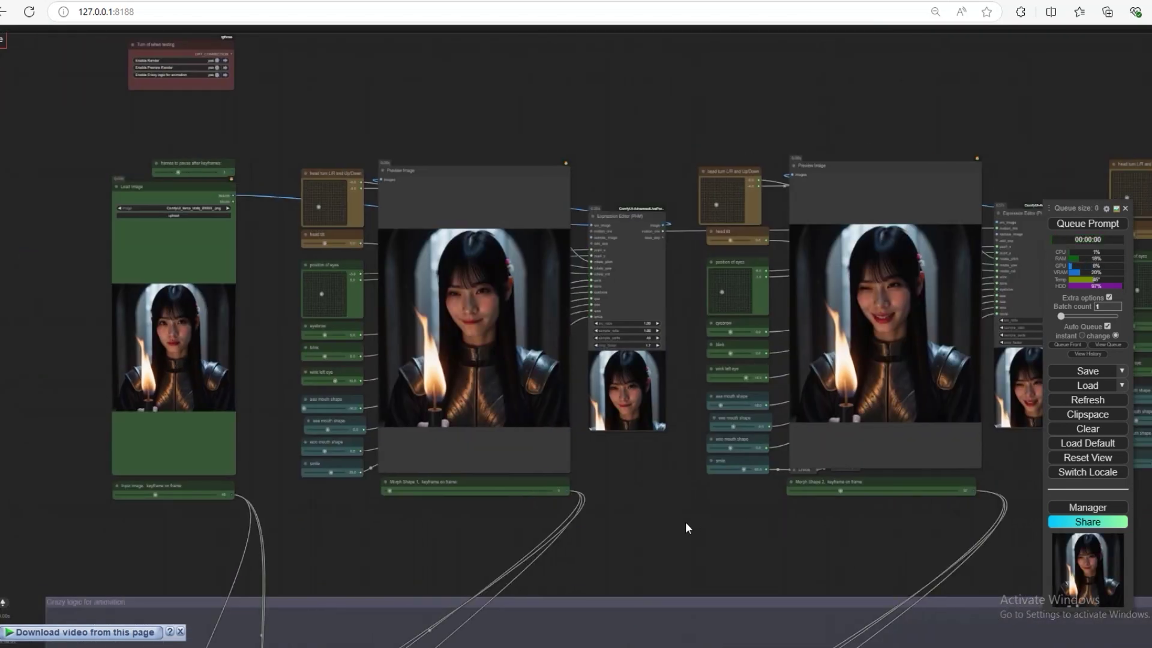
pyautogui.scroll(5, 685, 523)
pyautogui.moveTo(443, 548); pyautogui.dragTo(655, 537)
pyautogui.scroll(-2, 523, 517)
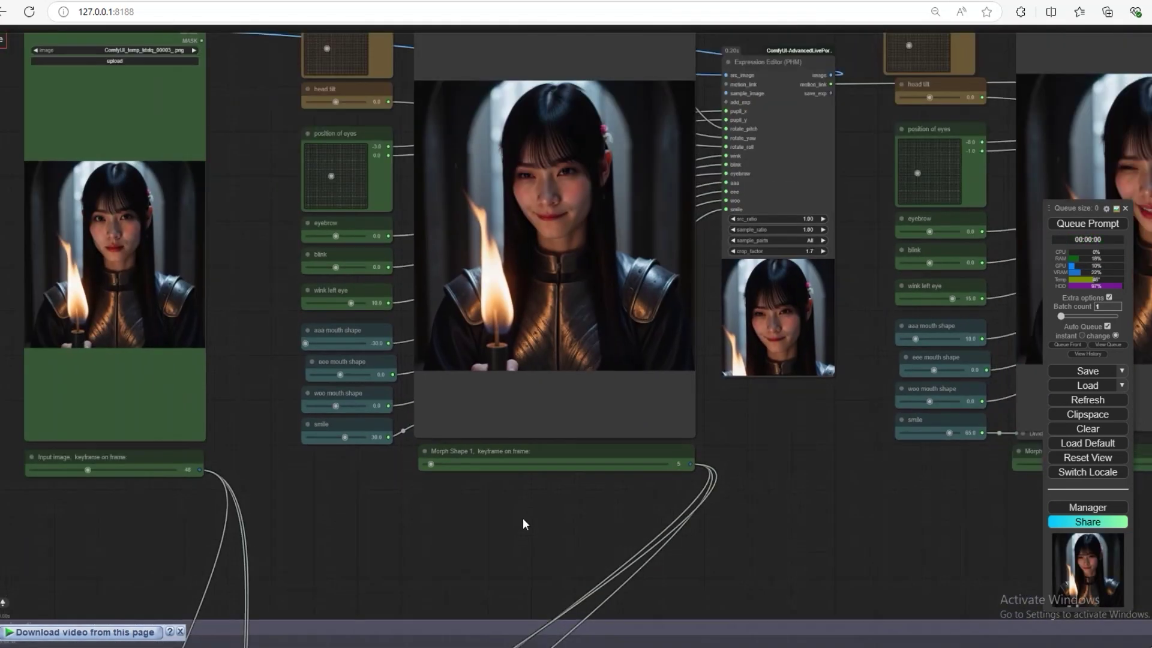
# Raise the keyframe frame numbers of Morph Shape 1 and Morph Shape 2 to spread their expressions further along the animation.
pyautogui.moveTo(439, 469); pyautogui.dragTo(564, 474)
pyautogui.hscroll(5, 646, 507)
pyautogui.moveTo(715, 465); pyautogui.dragTo(826, 465)
pyautogui.scroll(-2, 808, 495)
pyautogui.moveTo(833, 509); pyautogui.dragTo(599, 513)
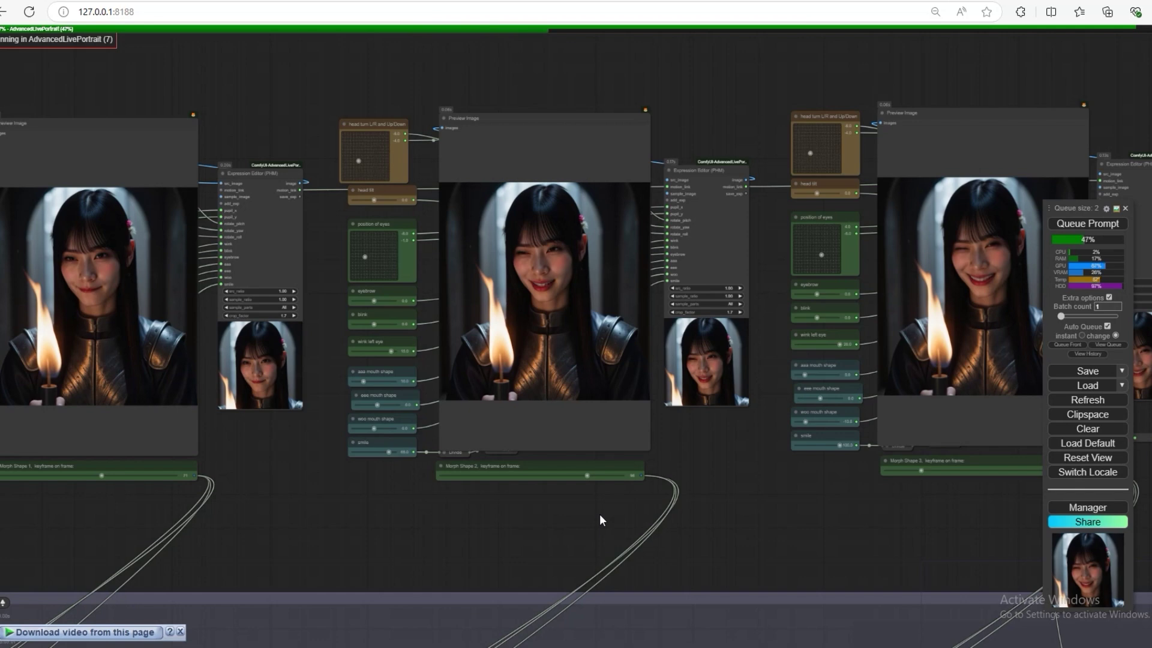
# Raise Morph Shape 3's keyframe frame number so its expression comes after Morph Shape 2's.
pyautogui.scroll(-1, 600, 513)
pyautogui.moveTo(715, 516); pyautogui.dragTo(467, 517)
pyautogui.moveTo(651, 474); pyautogui.dragTo(763, 477)
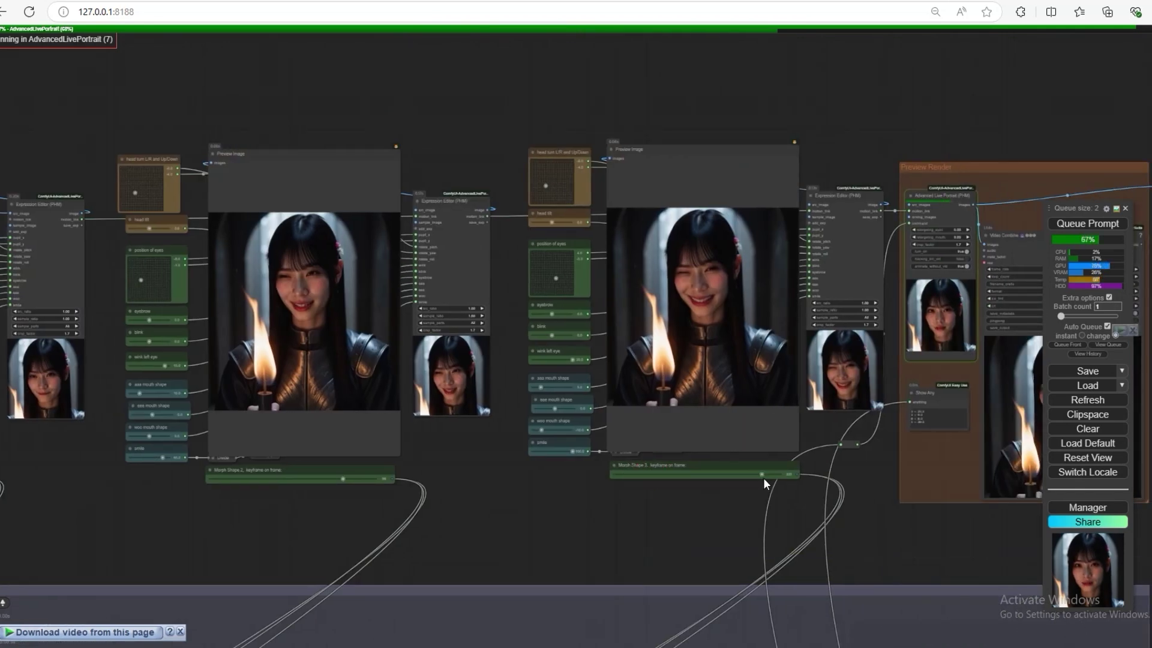
# Examine the retimed candle portrait animation in the Preview Render and Render groups, and return to an overview of all morph shapes.
pyautogui.scroll(-2, 752, 495)
pyautogui.moveTo(980, 526); pyautogui.dragTo(669, 524)
pyautogui.scroll(2, 693, 523)
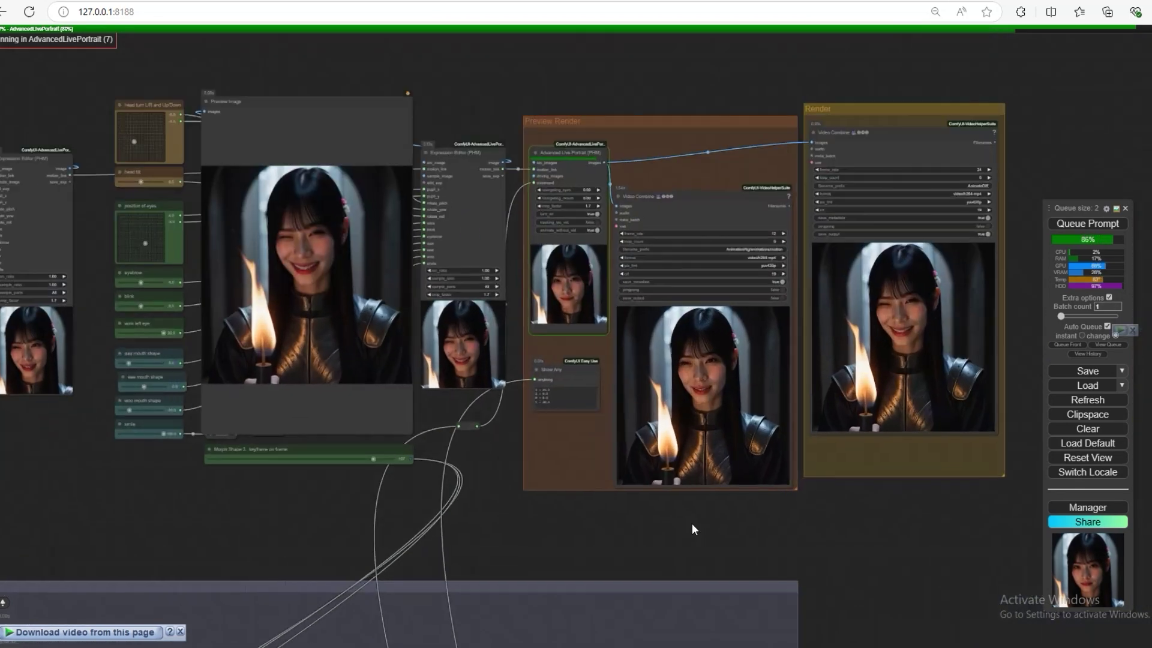
pyautogui.scroll(1, 692, 523)
pyautogui.moveTo(984, 511); pyautogui.dragTo(762, 534)
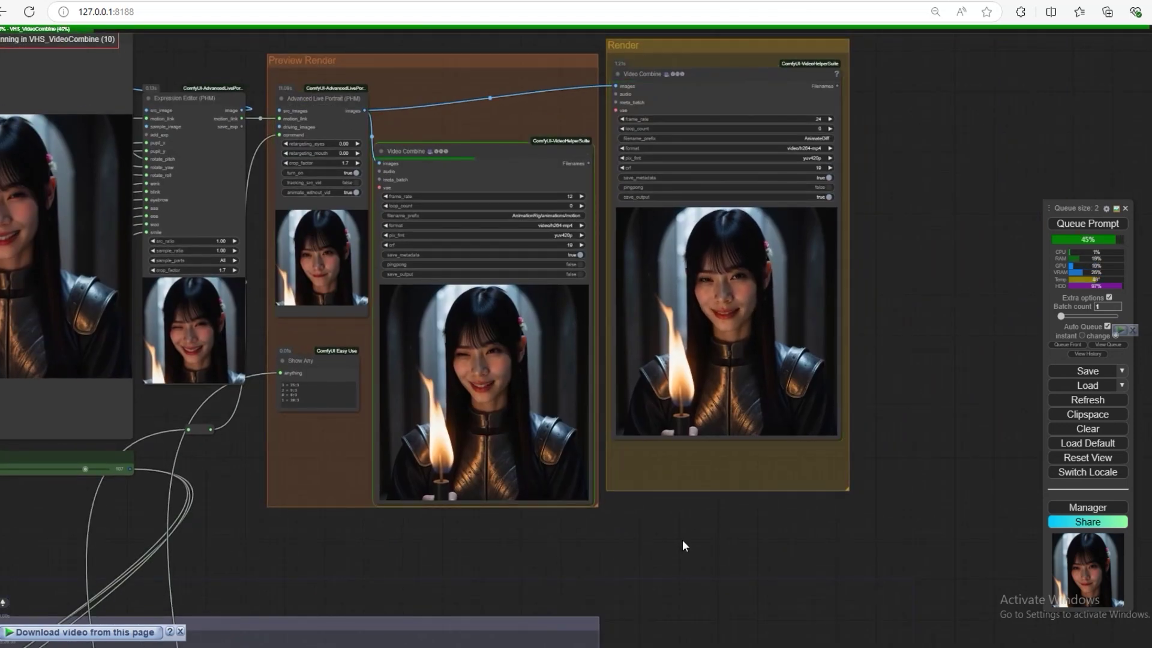
pyautogui.scroll(5, 682, 539)
pyautogui.scroll(-2, 682, 539)
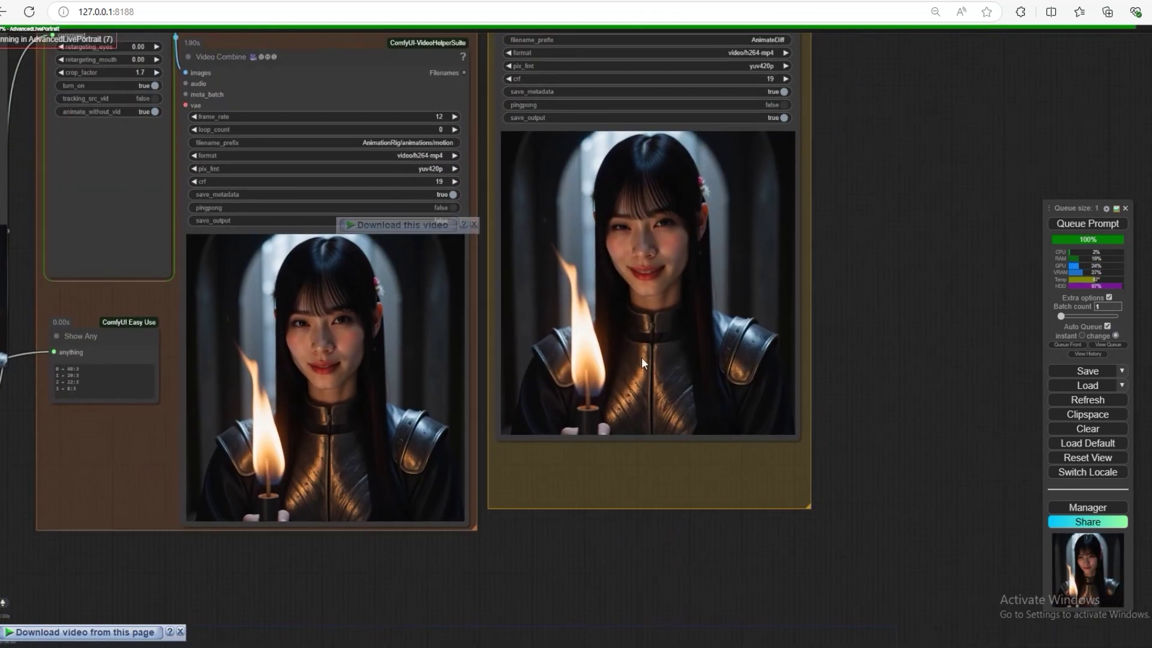
pyautogui.scroll(2, 642, 300)
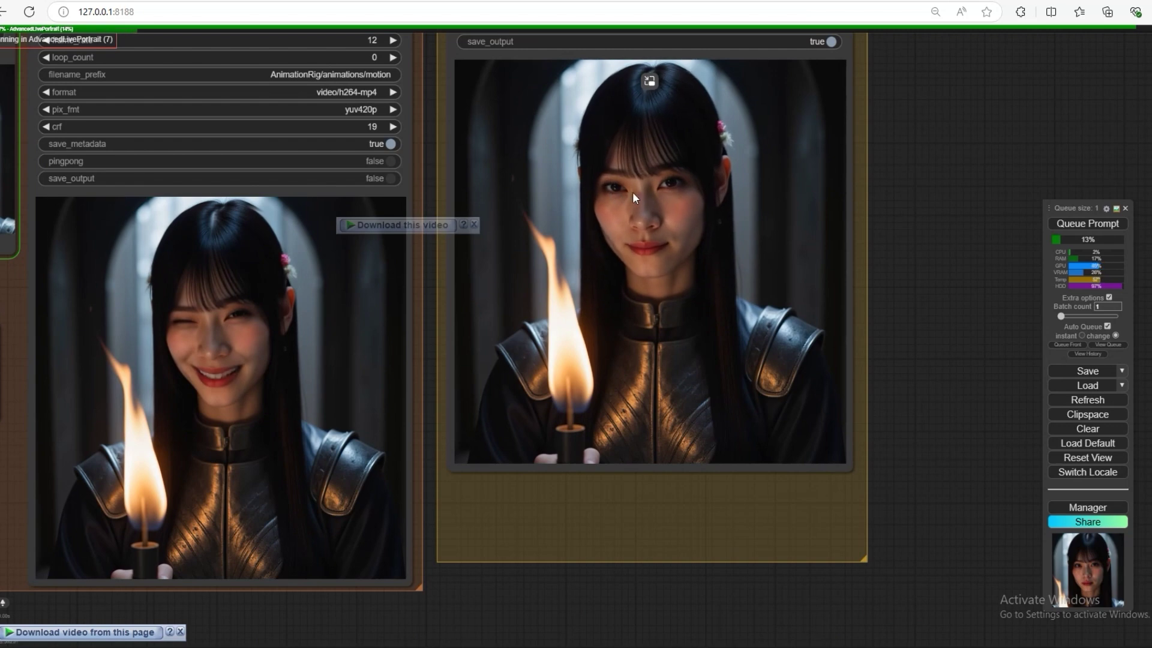
pyautogui.scroll(-4, 606, 510)
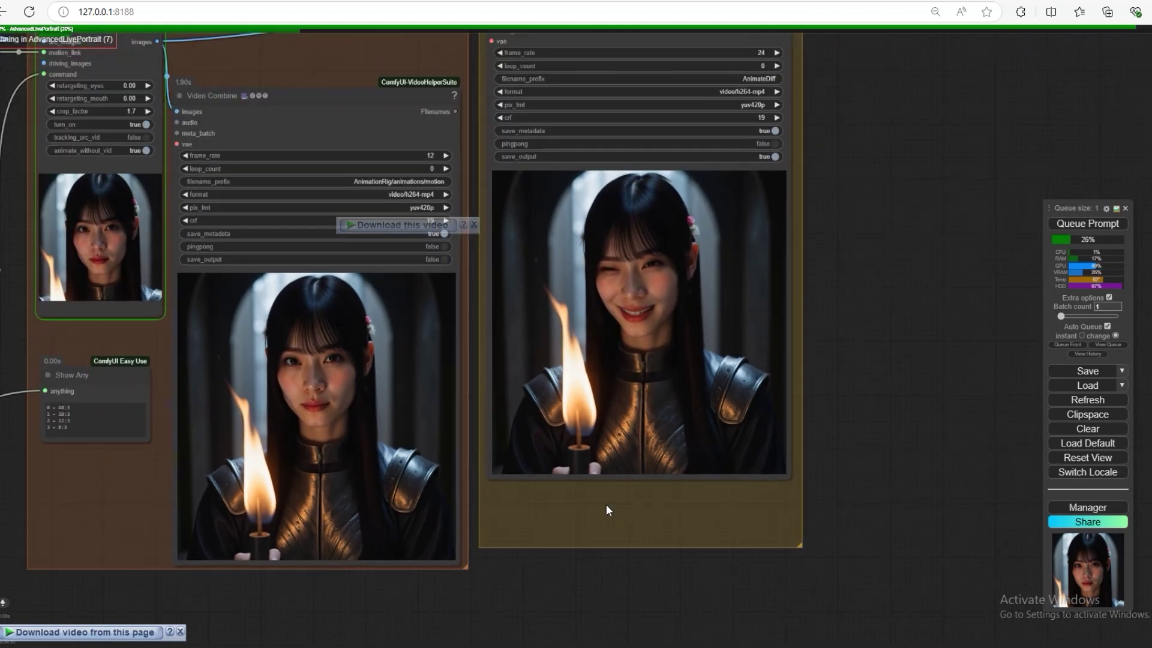
pyautogui.scroll(3, 578, 562)
pyautogui.scroll(-2, 577, 556)
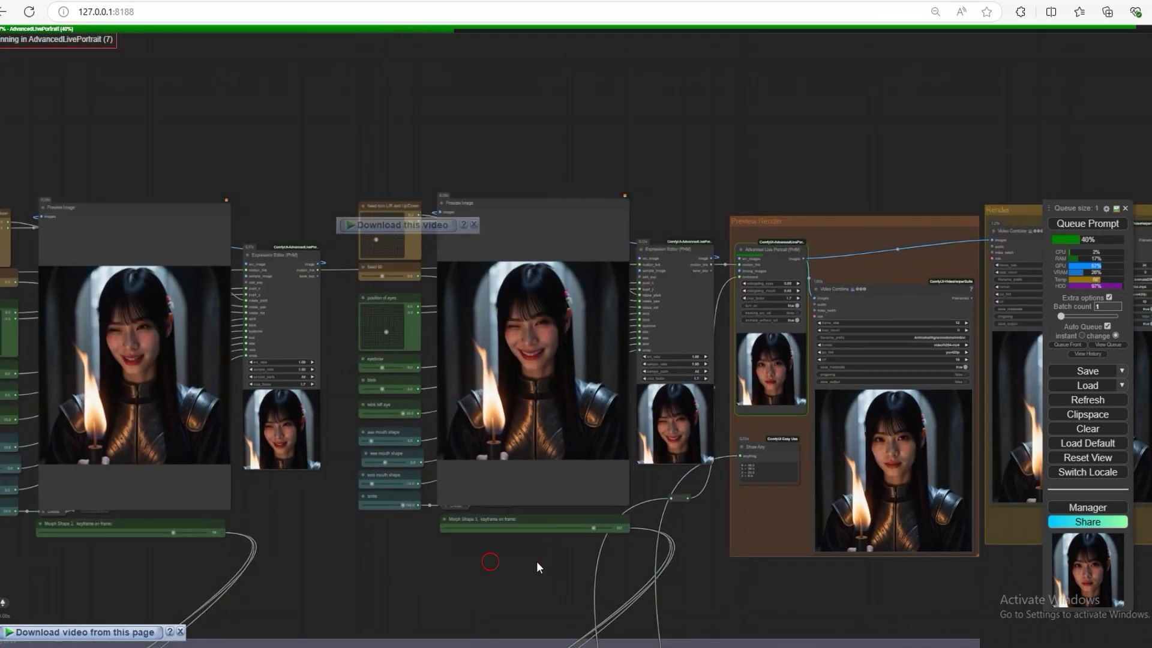
pyautogui.moveTo(539, 561); pyautogui.dragTo(390, 555)
pyautogui.scroll(-5, 650, 527)
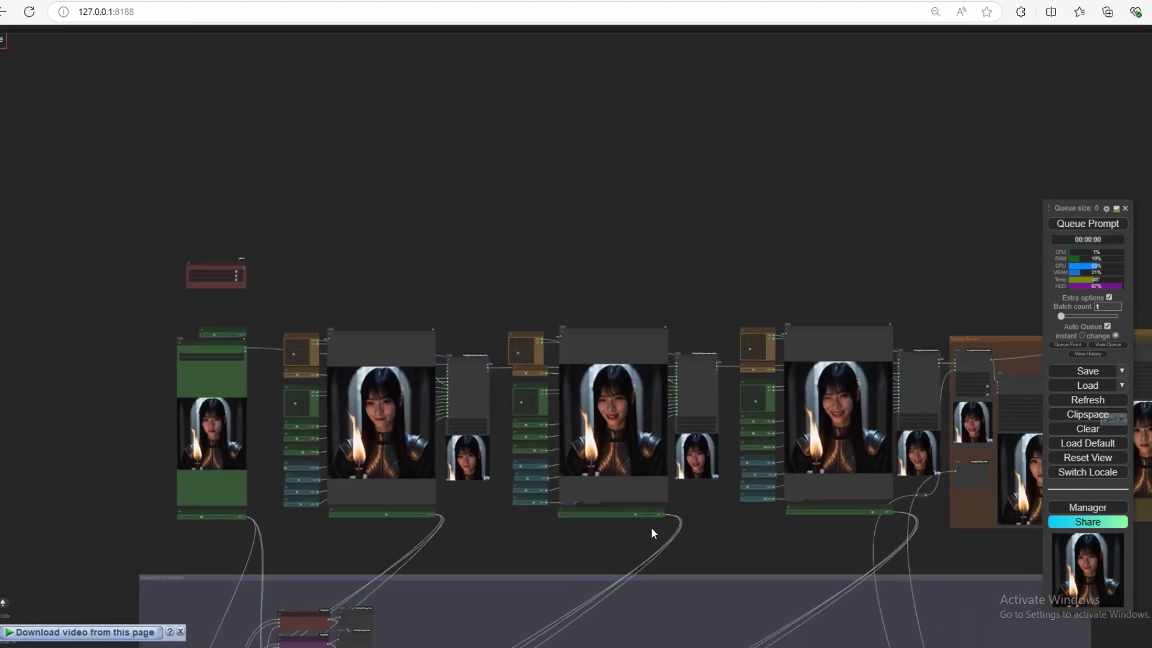
pyautogui.scroll(4, 645, 542)
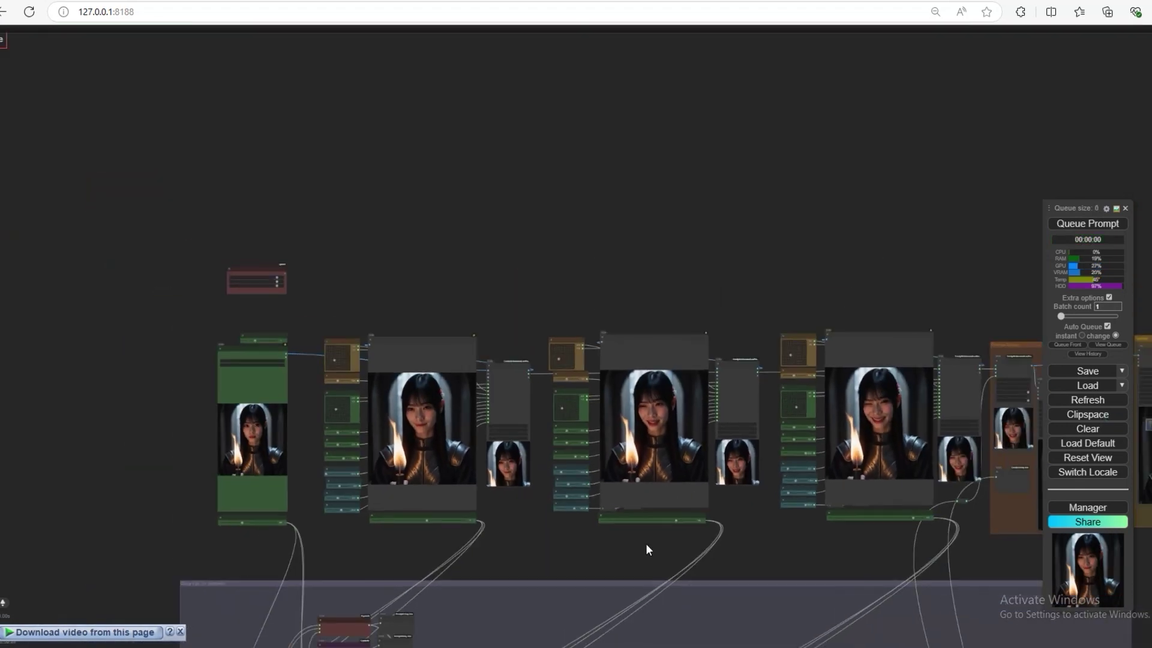